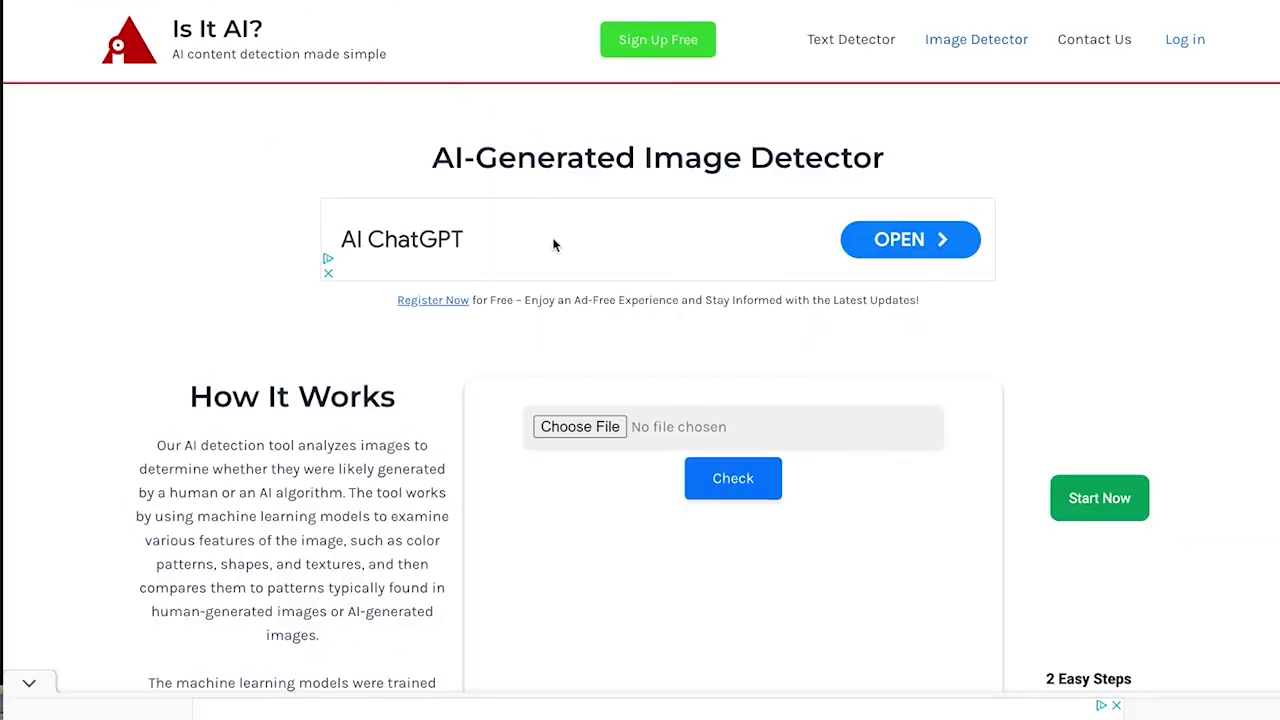
Step: Upload _MG_2293 copy-spring.jpg from the Light and Magic folder and check it: 94.85% AI, 5.15% Human
scroll(550, 417, down, 2)
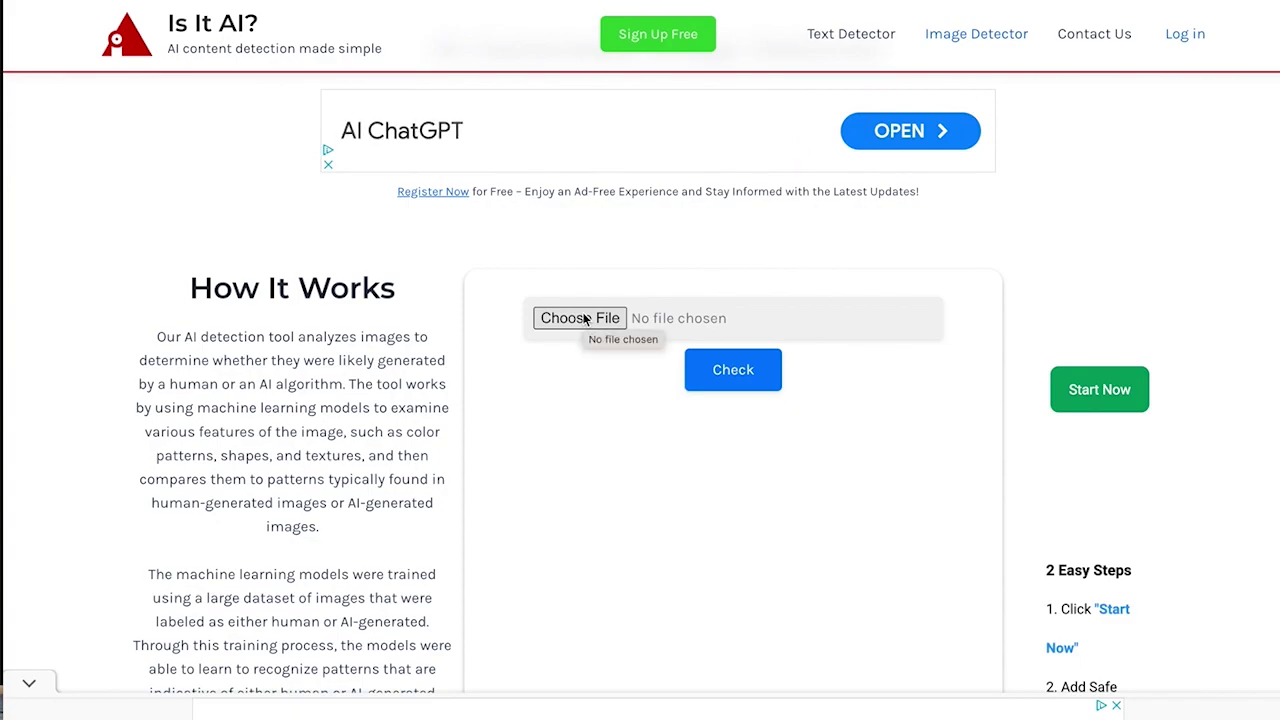
click(580, 318)
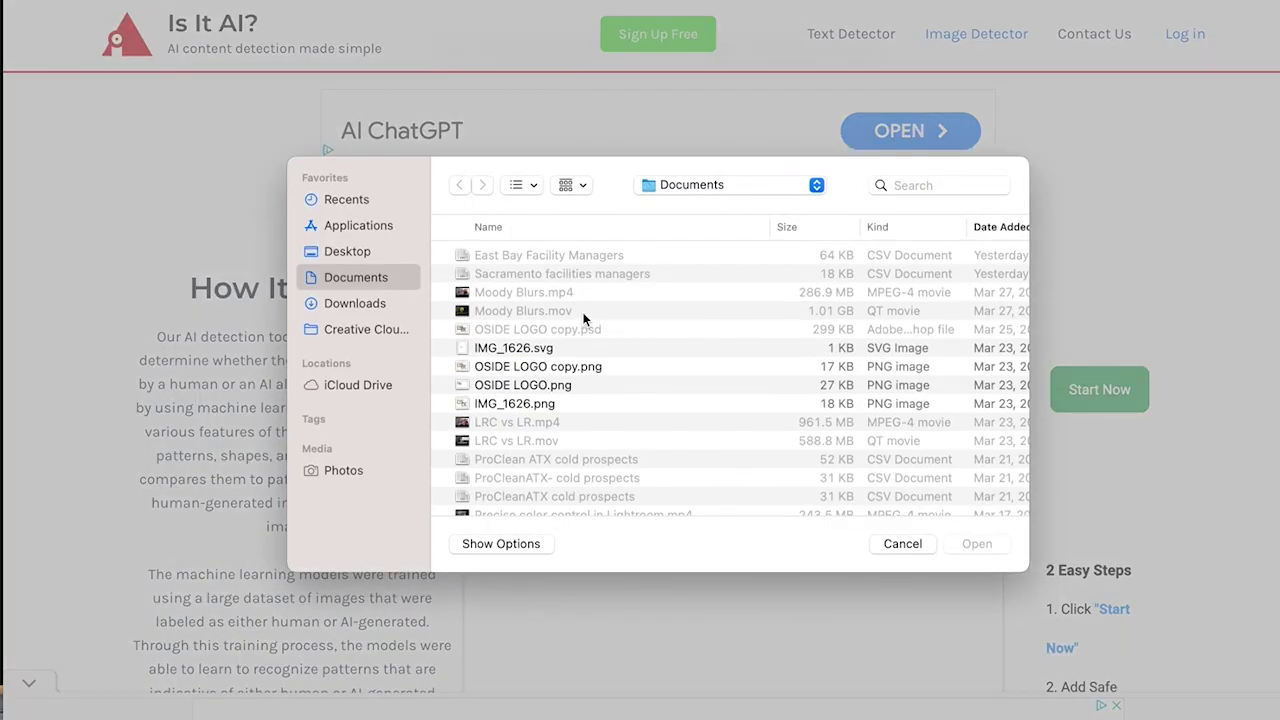
click(552, 324)
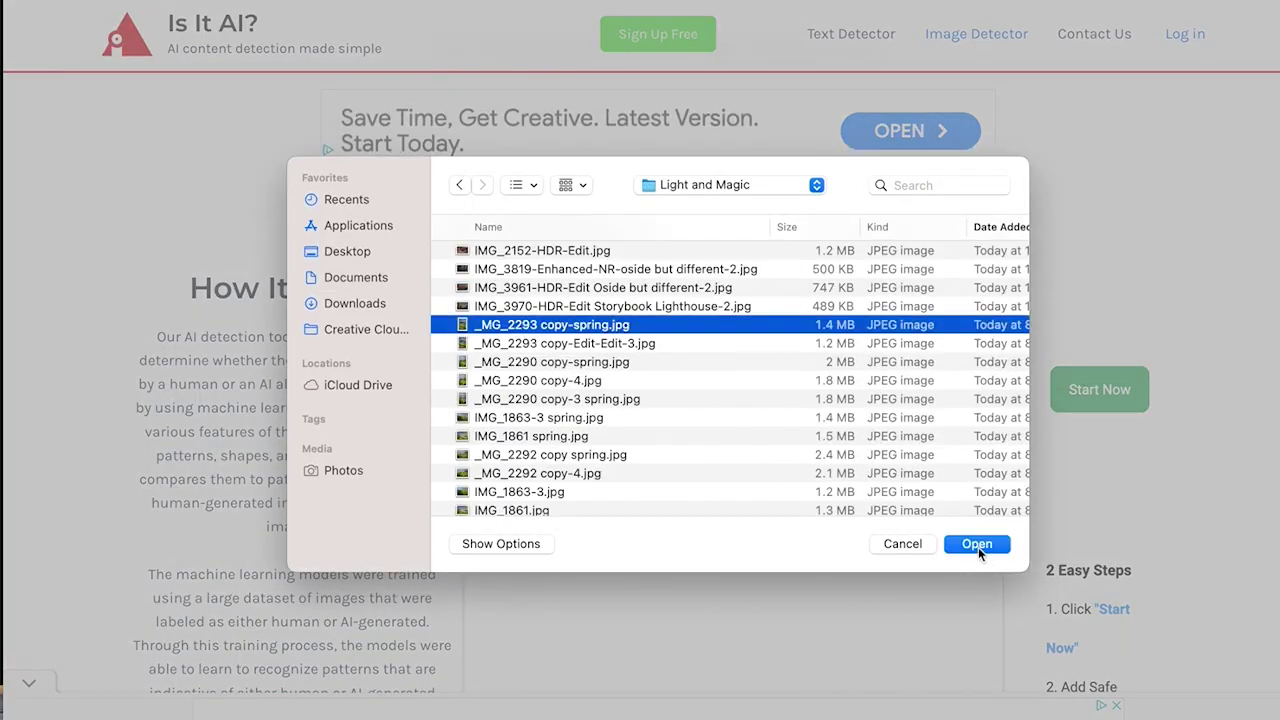
click(977, 546)
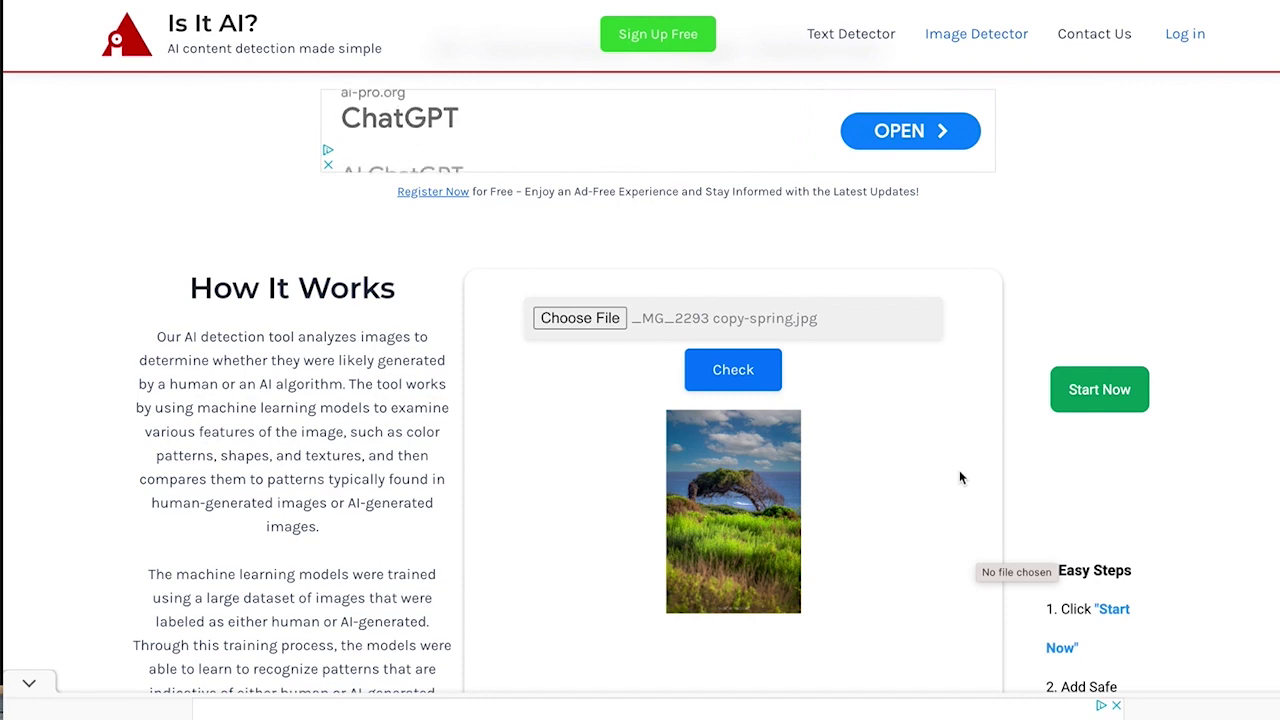
click(743, 372)
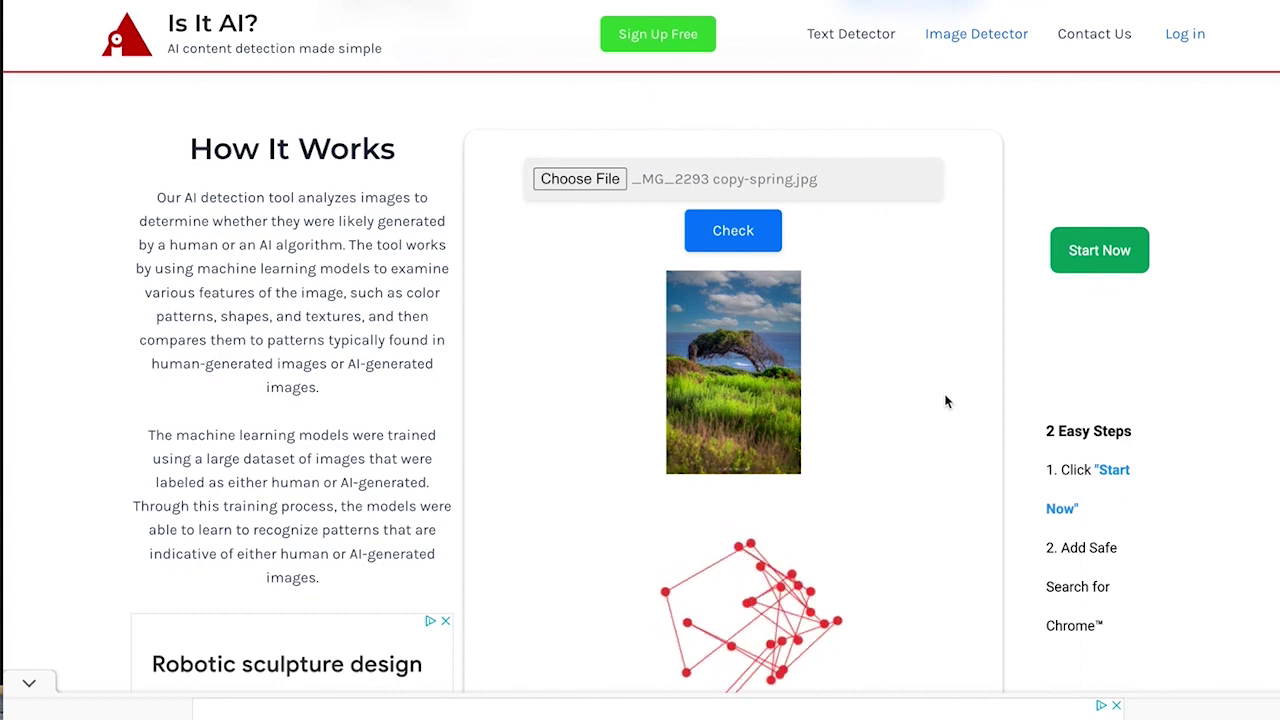
scroll(946, 402, down, 2)
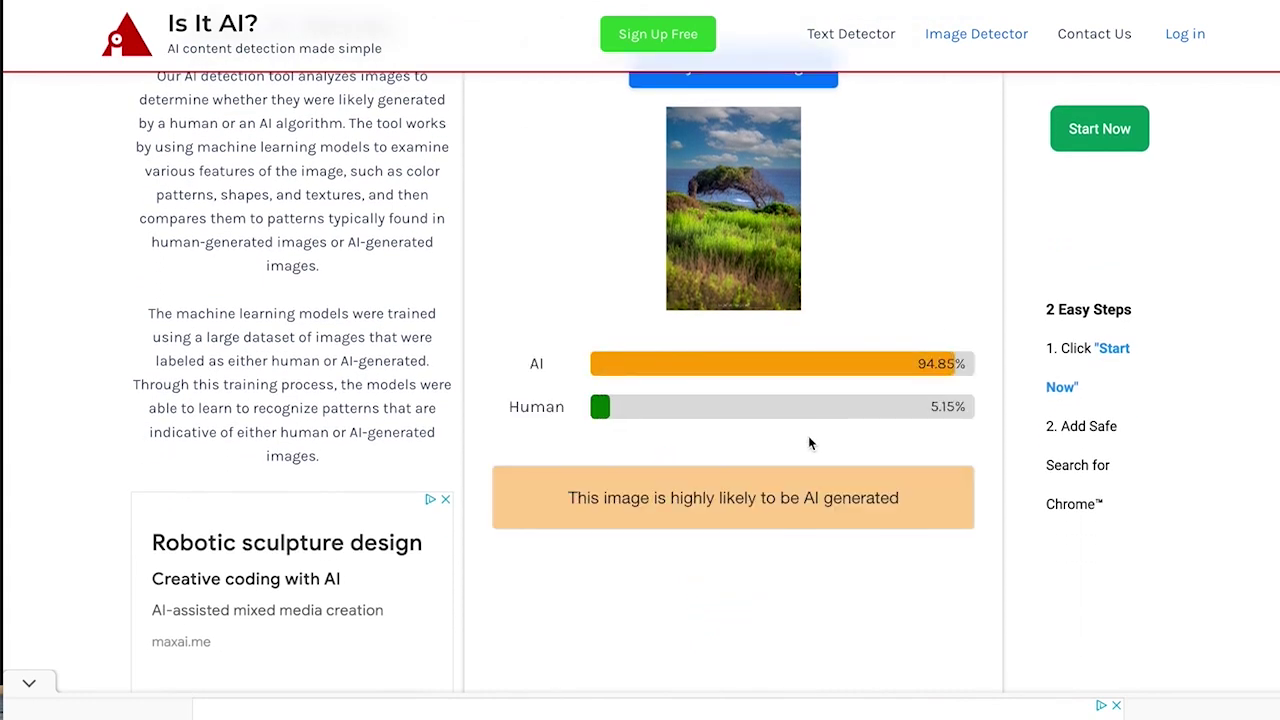
scroll(810, 443, up, 1)
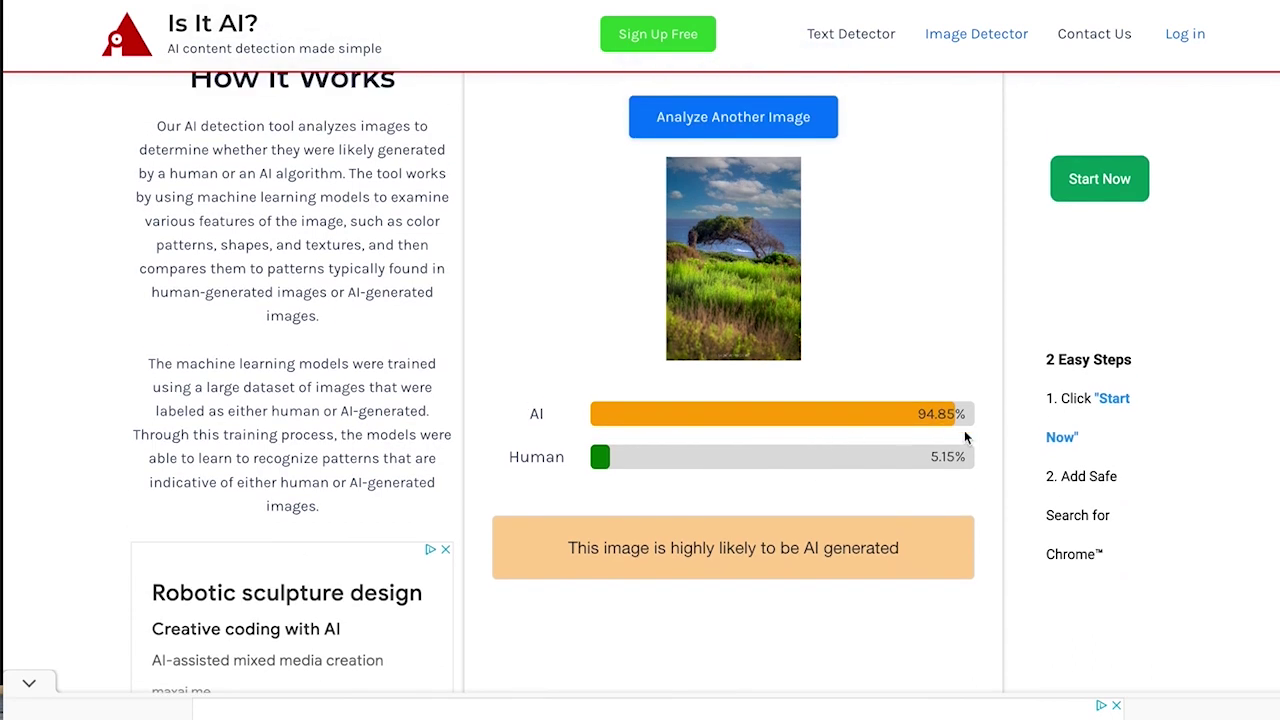
scroll(964, 436, up, 3)
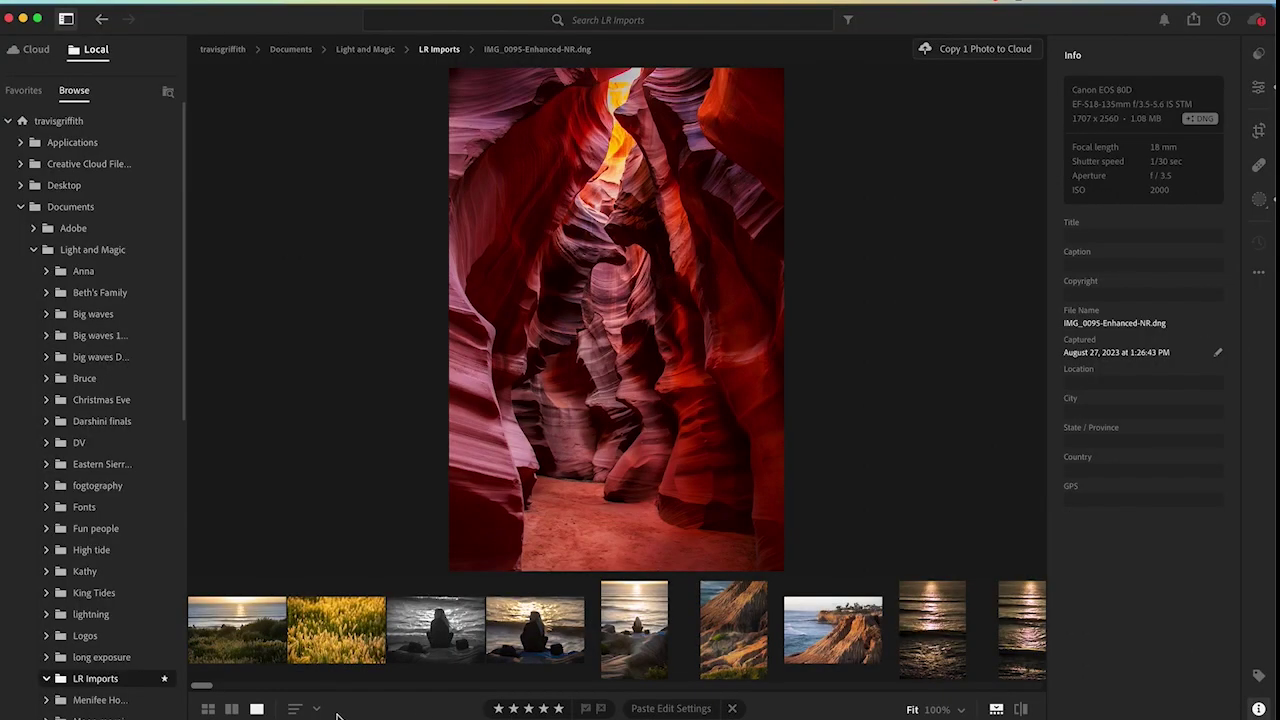
Step: Display the windswept tree photo _MG_2293 copy-Edit-Edit.tif from the filmstrip in Lightroom
scroll(499, 648, right, 10)
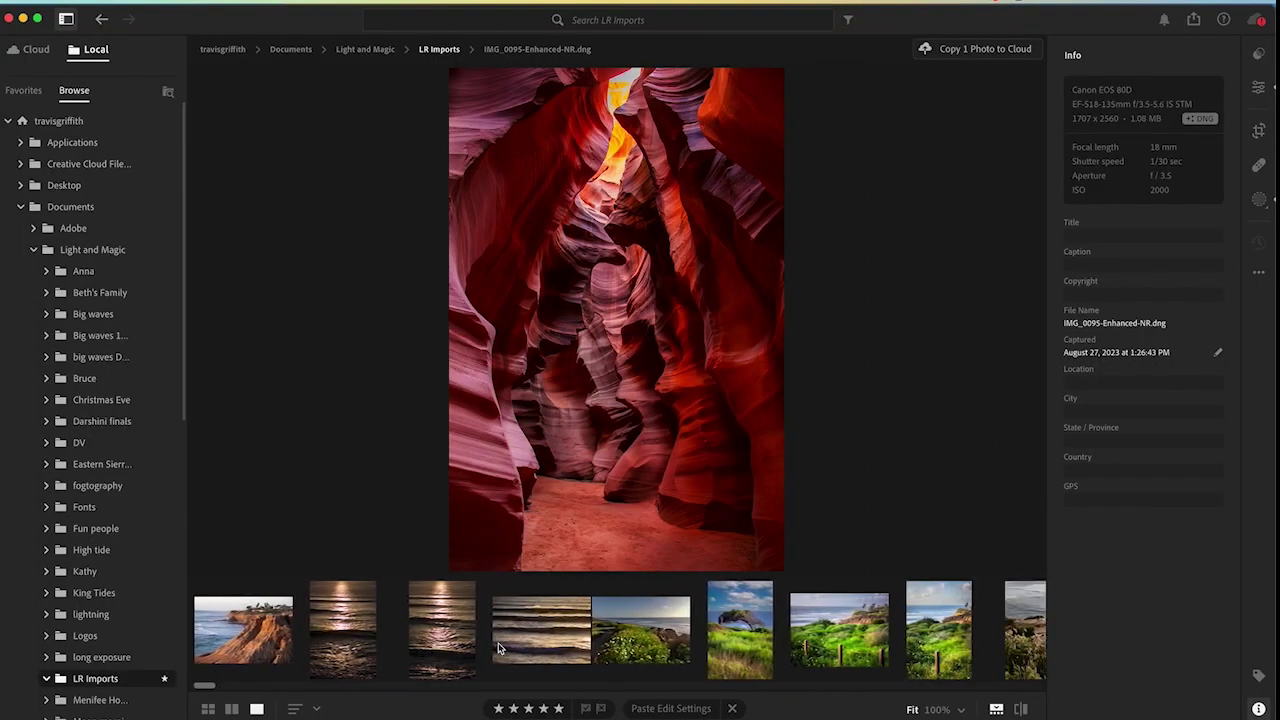
click(672, 640)
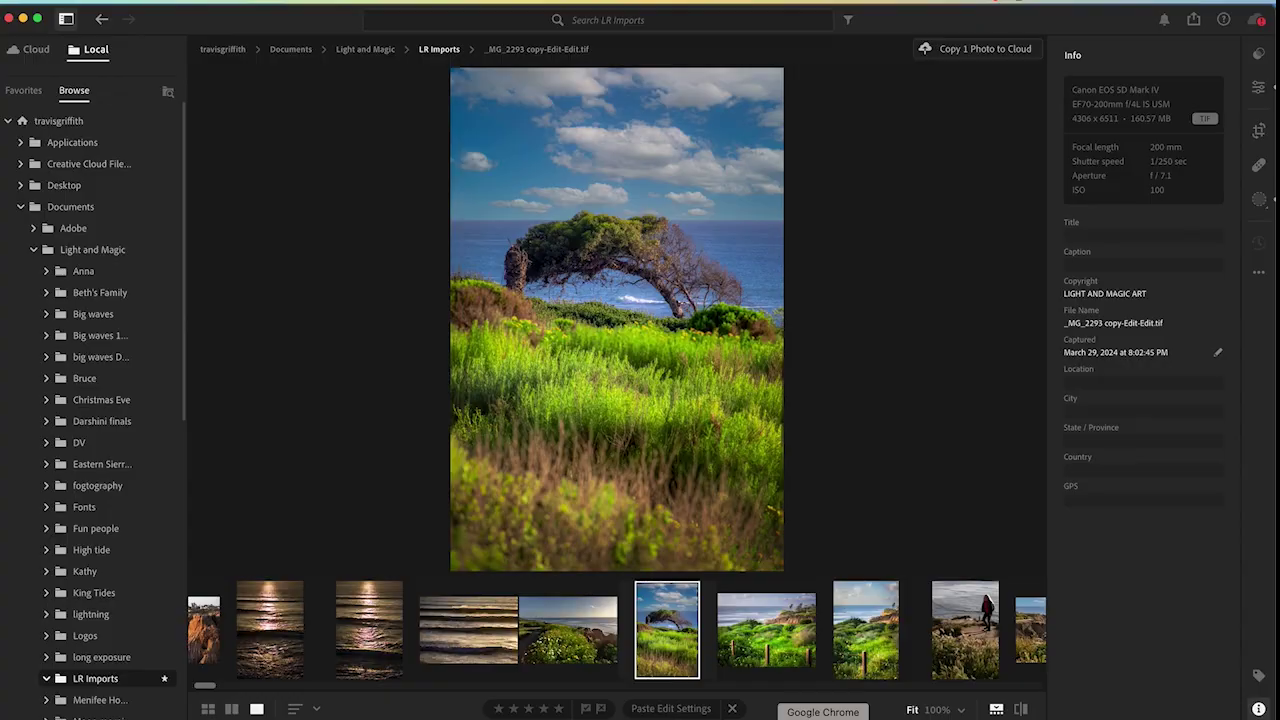
Step: Back in the detector, upload _MG_2290 copy-3 spring.jpg and check it: 96.33% AI, 3.67% Human
click(822, 716)
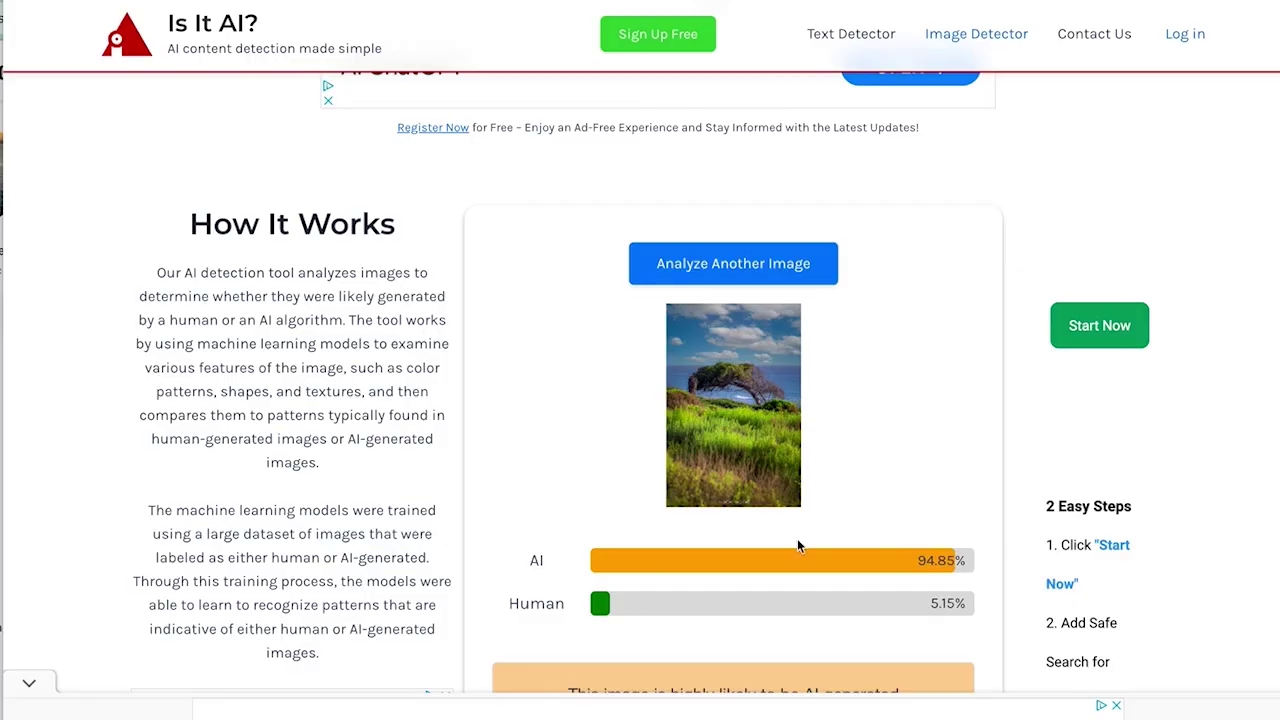
click(705, 276)
click(588, 255)
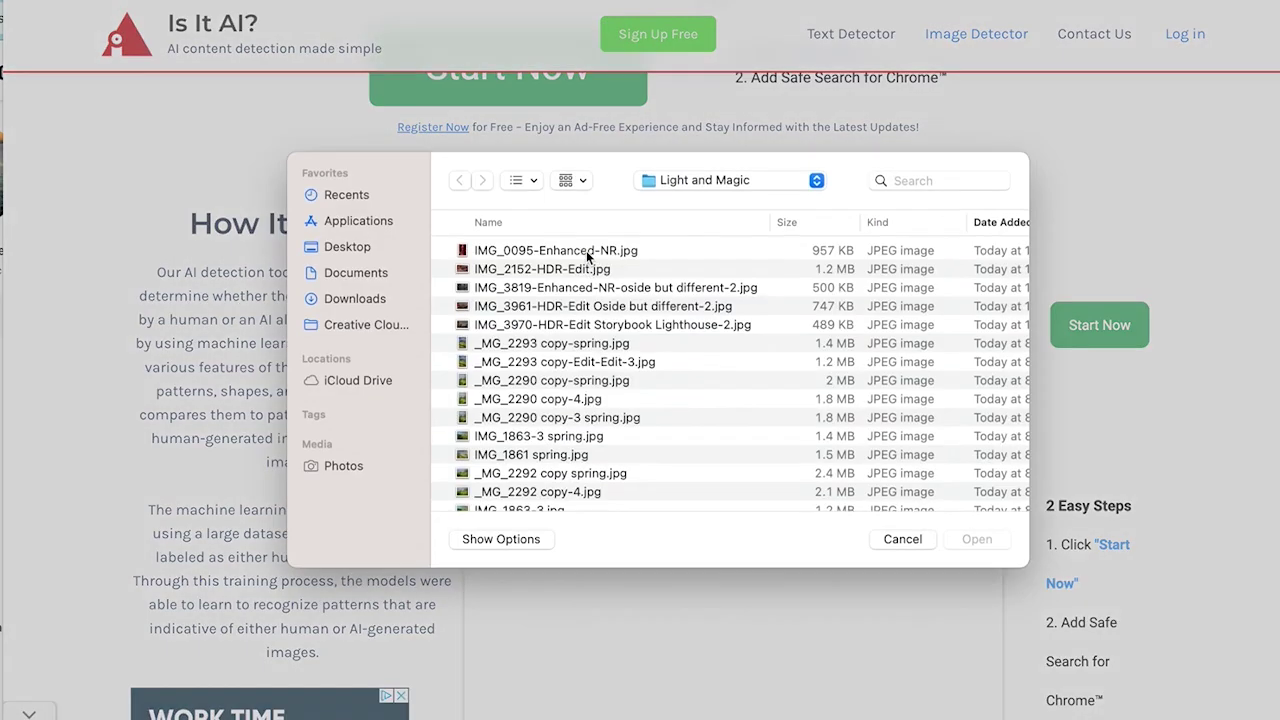
click(588, 424)
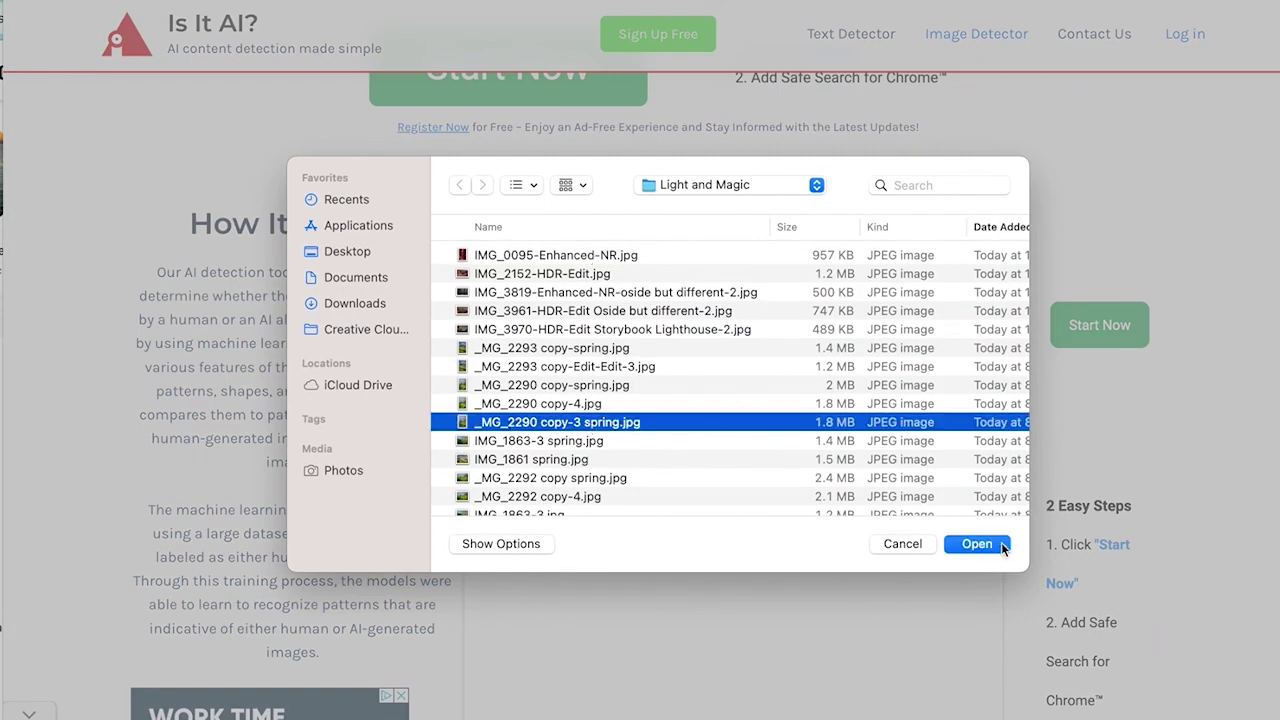
click(977, 544)
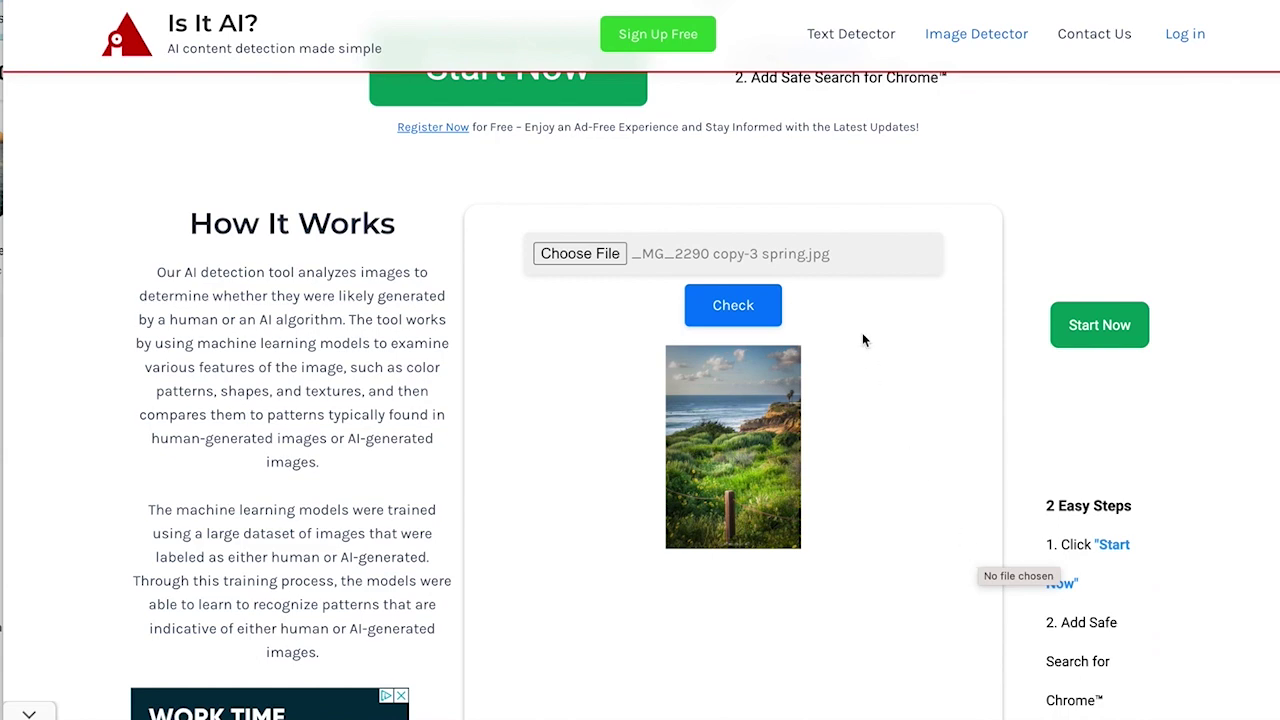
click(741, 316)
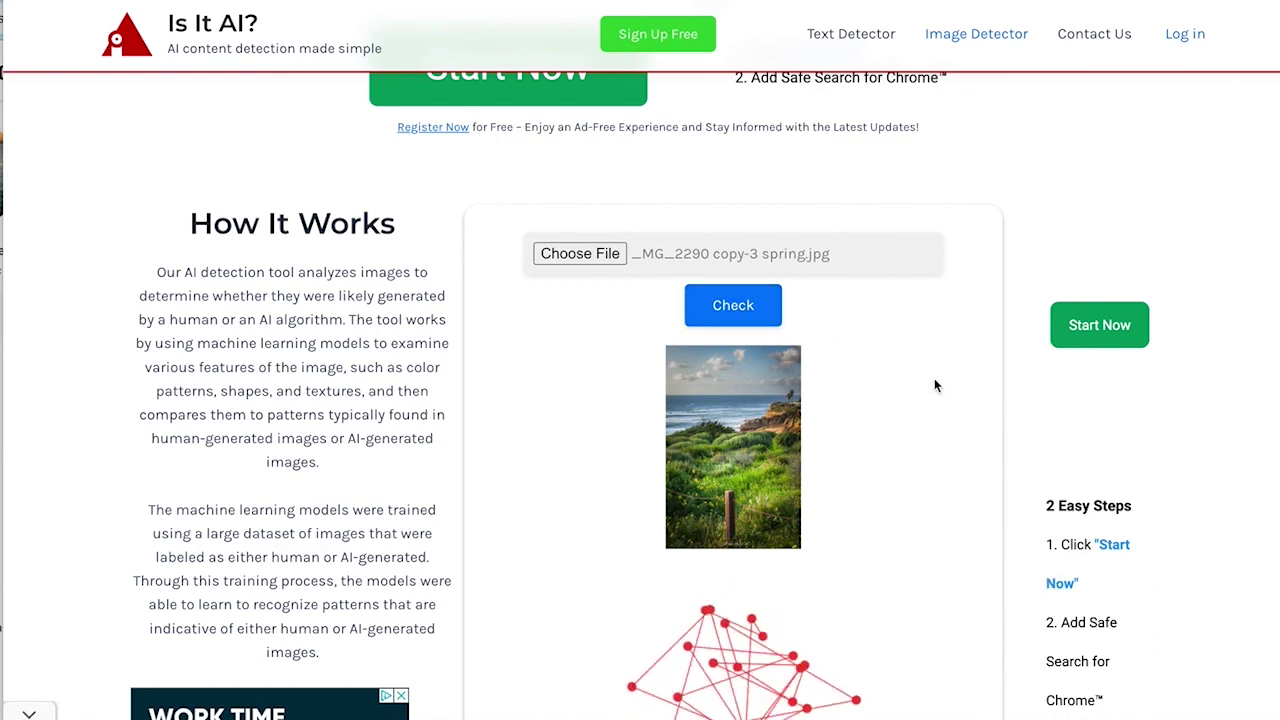
scroll(934, 380, down, 2)
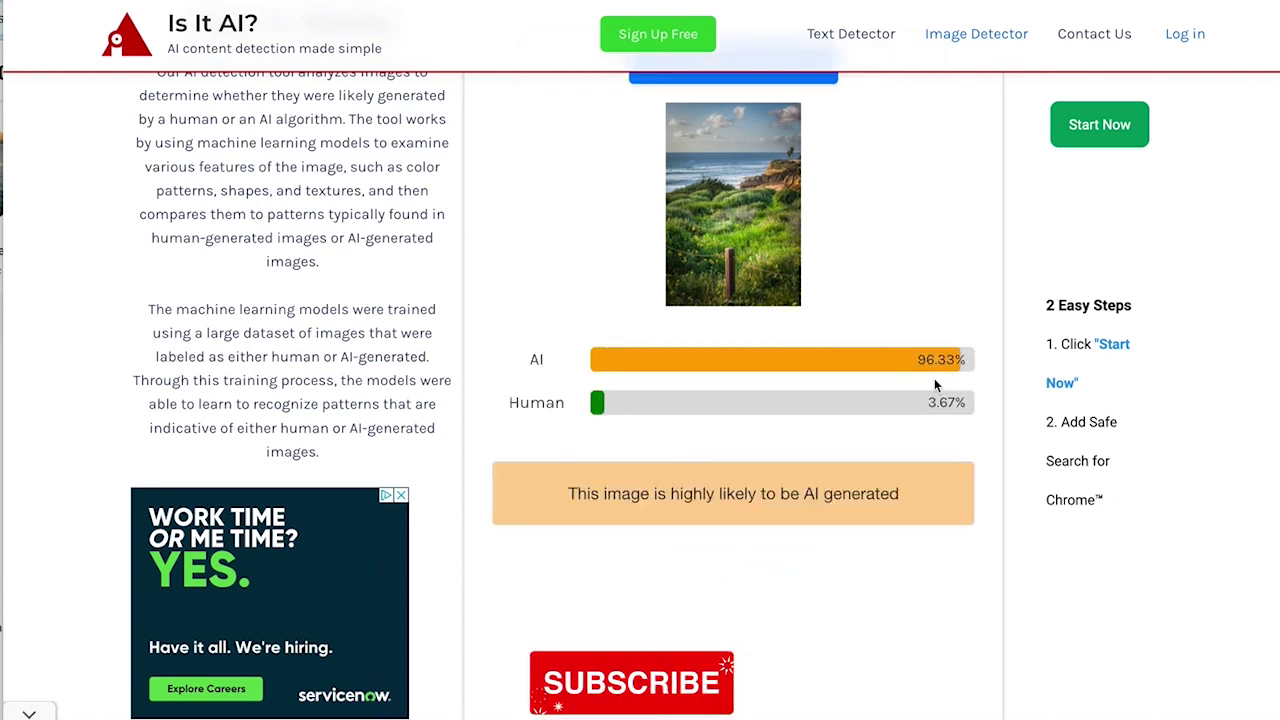
scroll(934, 378, up, 2)
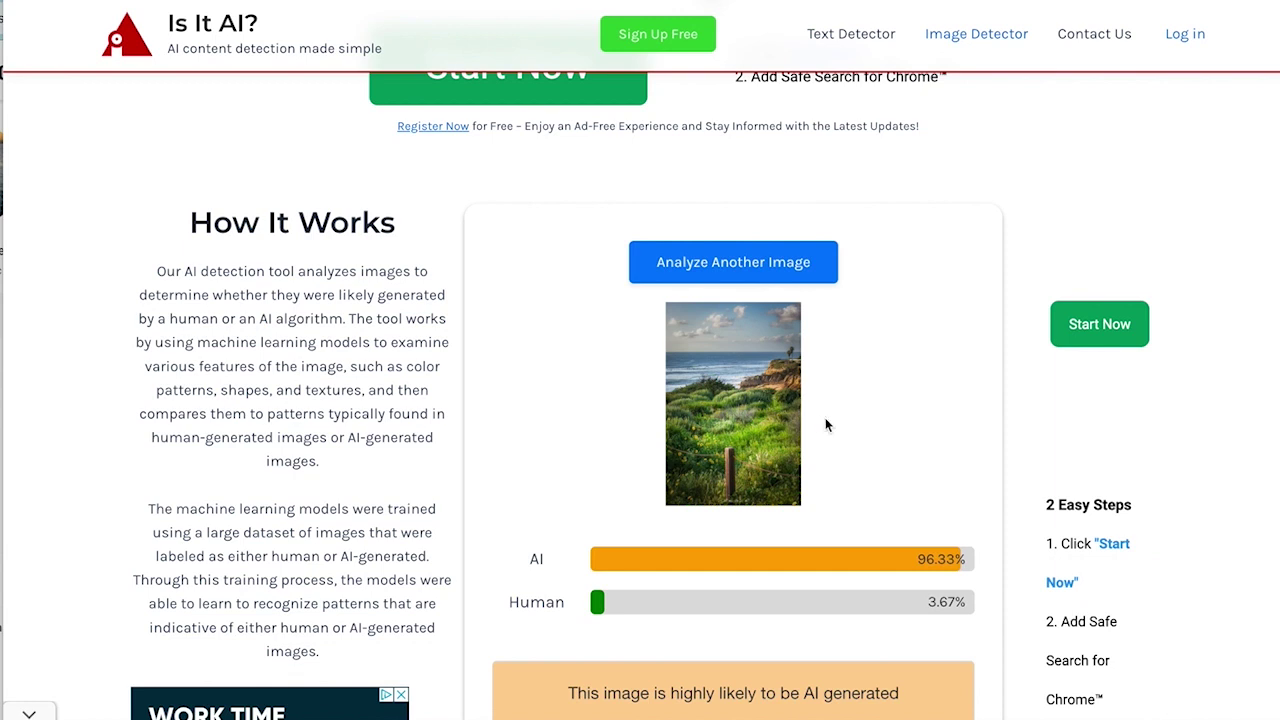
Step: Upload IMG_0095-Enhanced-NR.jpg and check it: 50.34% Human, 49.66% AI, unclear origin
click(755, 262)
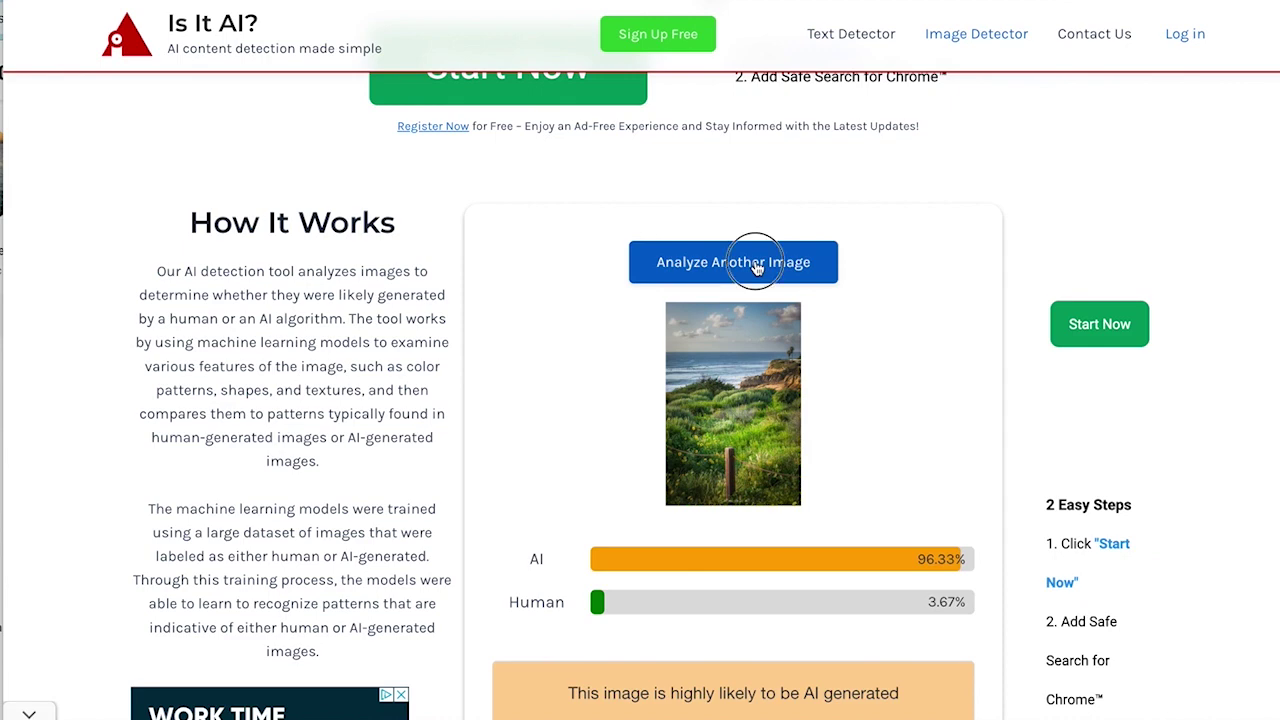
click(593, 256)
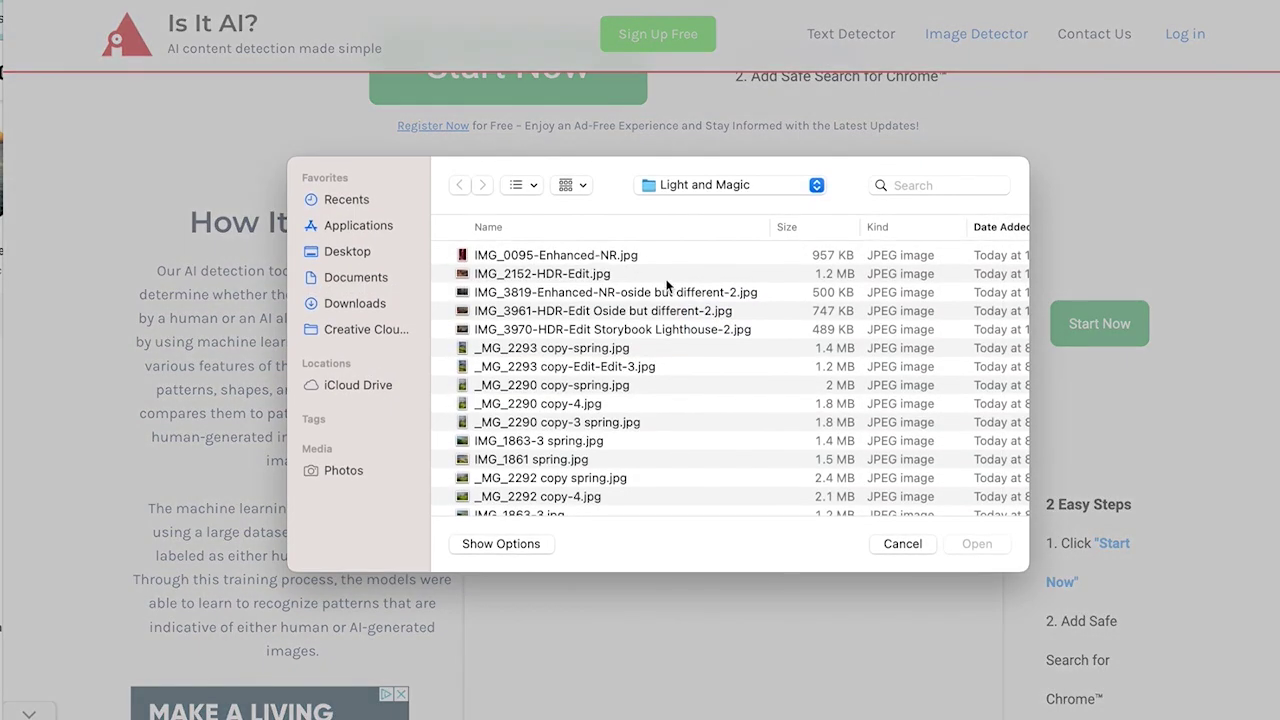
click(548, 257)
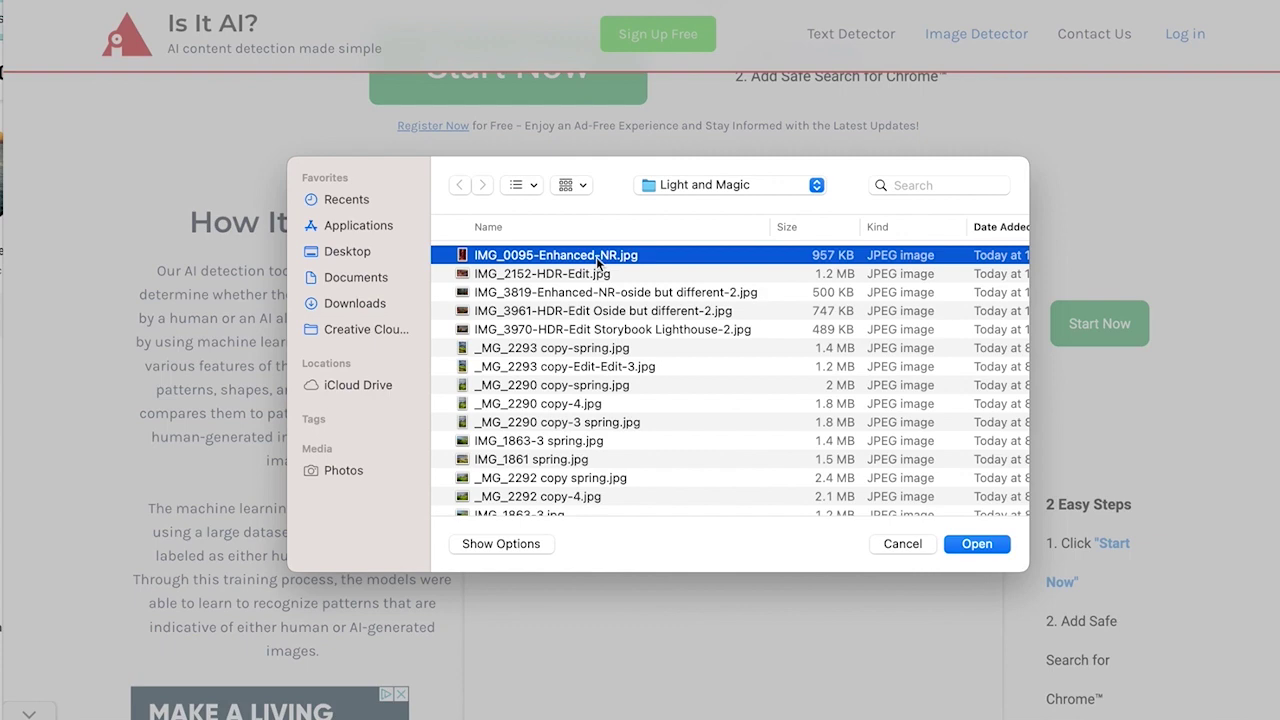
click(977, 543)
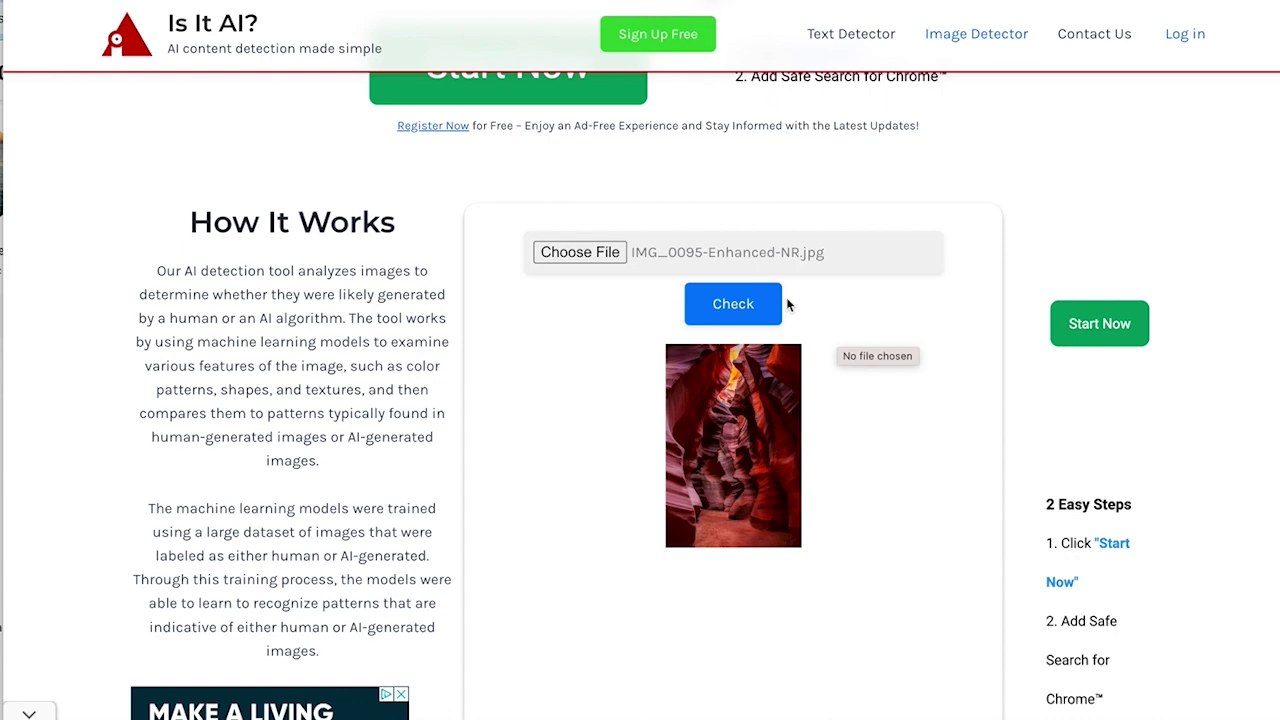
click(722, 310)
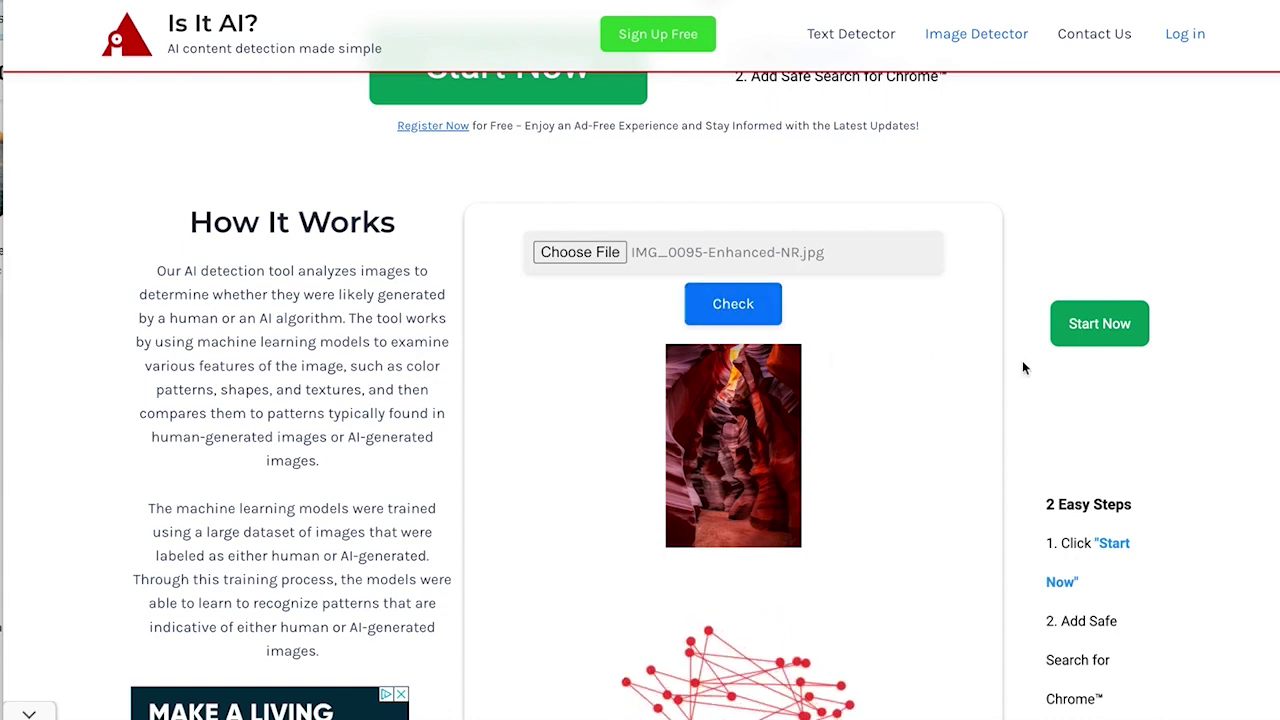
scroll(953, 464, down, 2)
scroll(954, 466, down, 2)
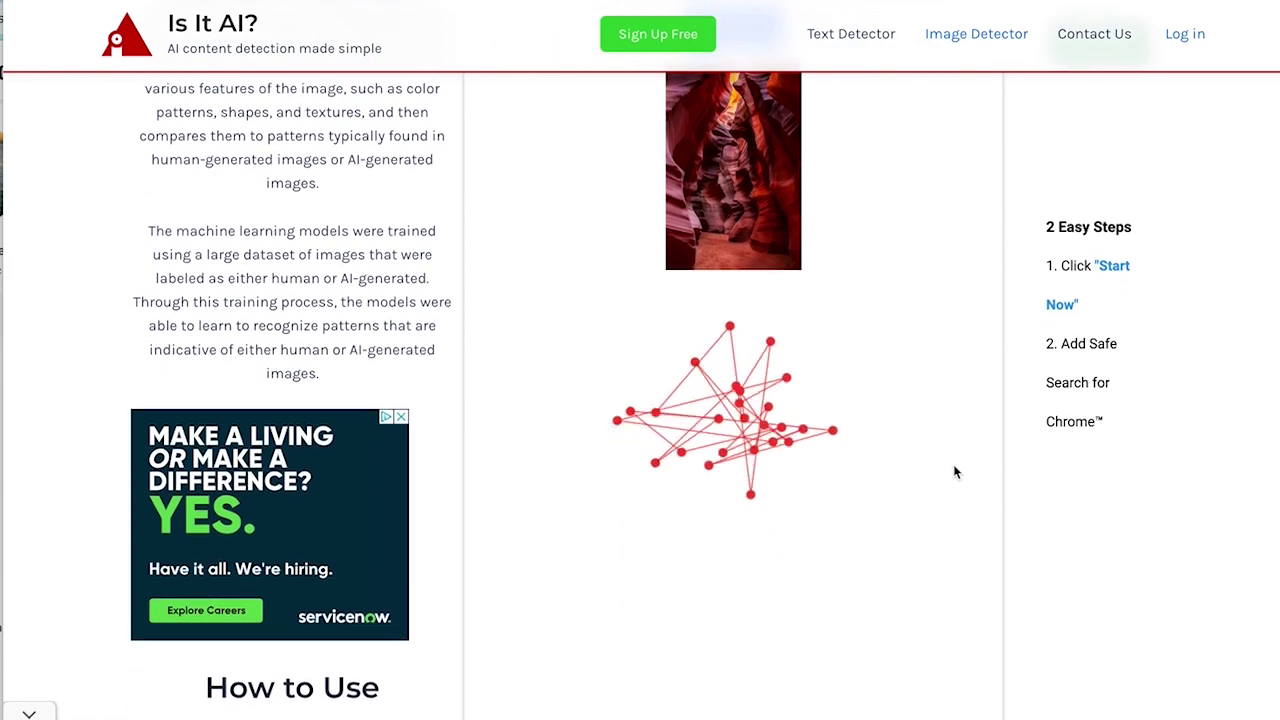
scroll(953, 472, up, 2)
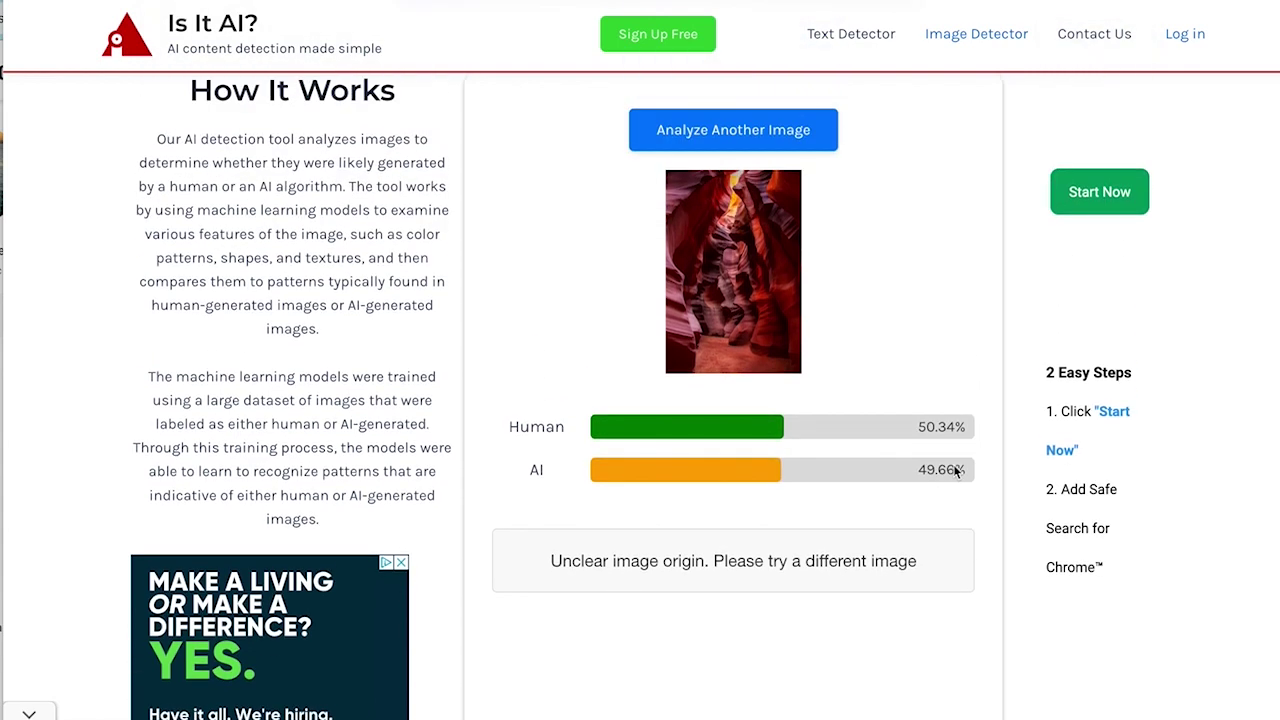
scroll(954, 465, up, 1)
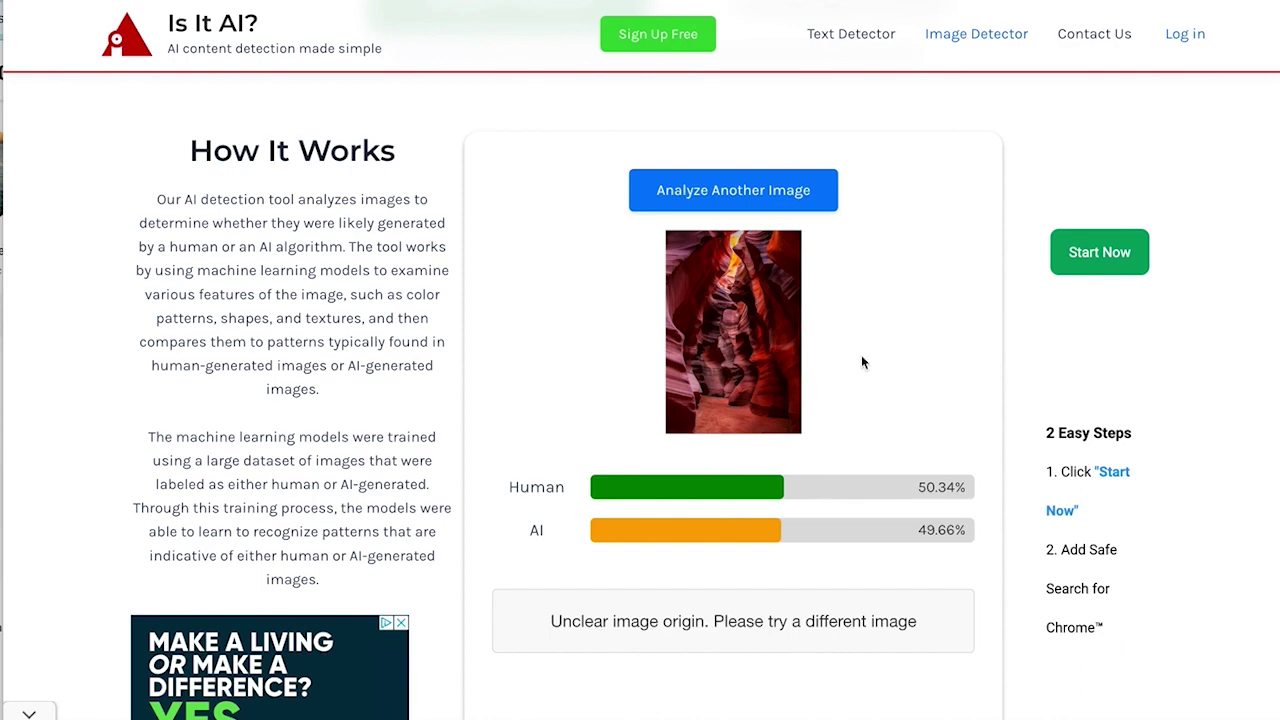
Step: Load the night colonnade image IMG_3819 and run the AI check on it
scroll(861, 355, up, 2)
click(760, 352)
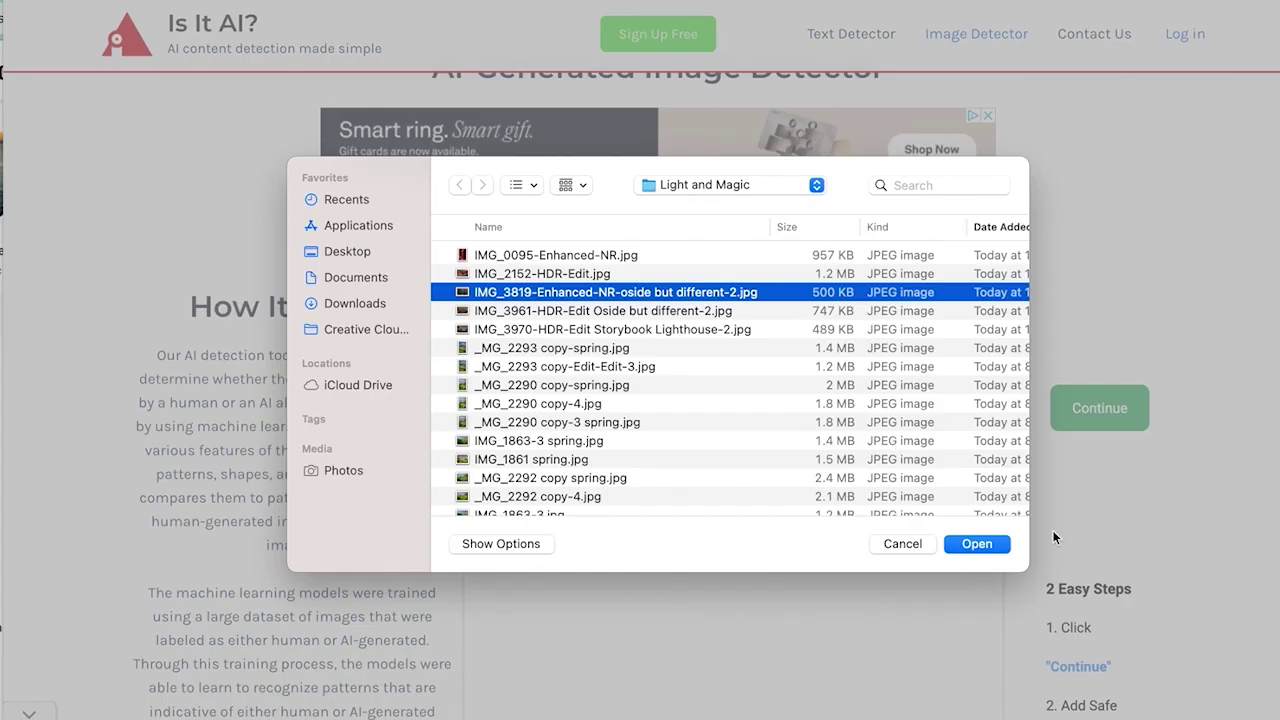
click(990, 544)
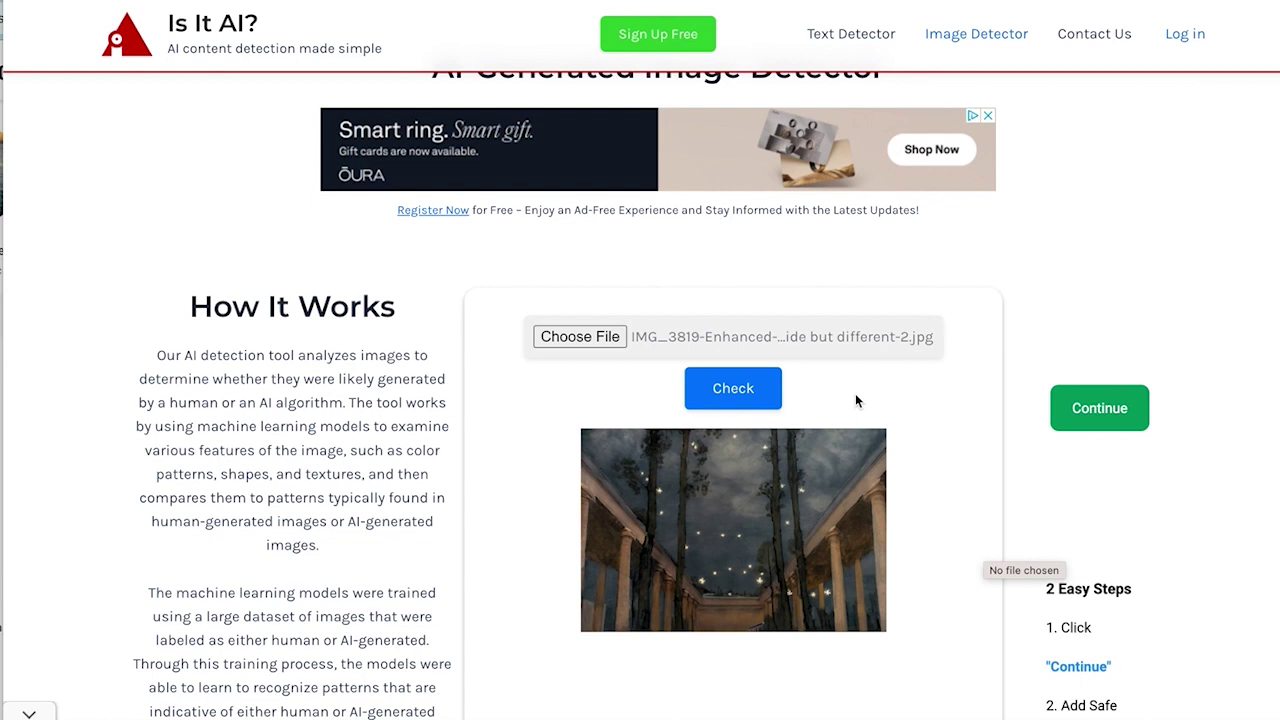
scroll(856, 399, down, 1)
click(762, 372)
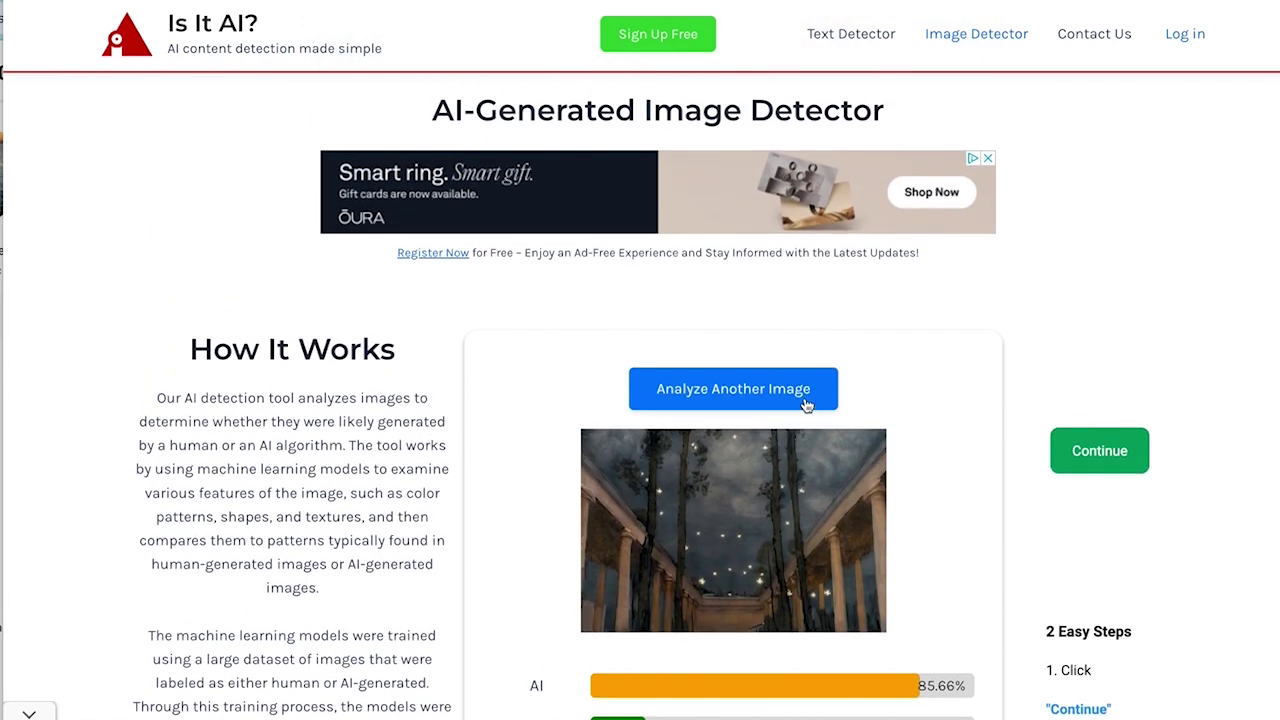
Step: Check IMG_3970-HDR-Edit Storybook Lighthouse-2.jpg: 77.77% AI, 22.23% Human
click(760, 403)
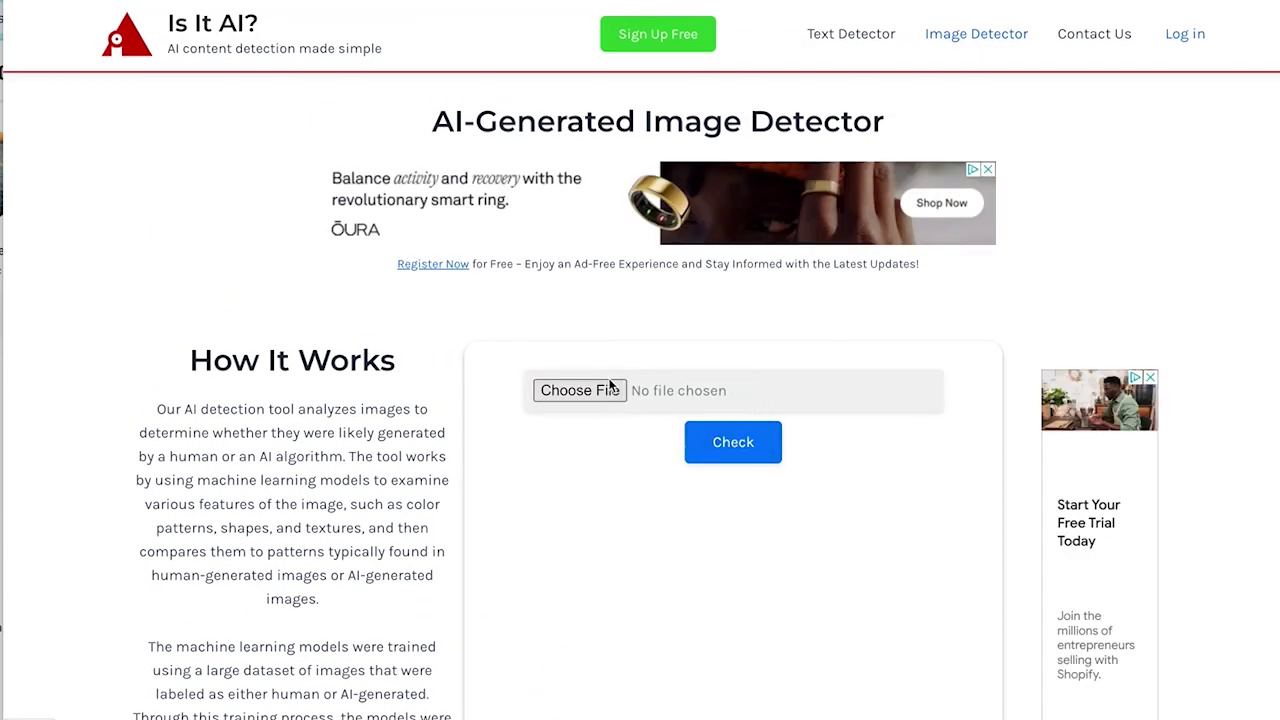
click(565, 390)
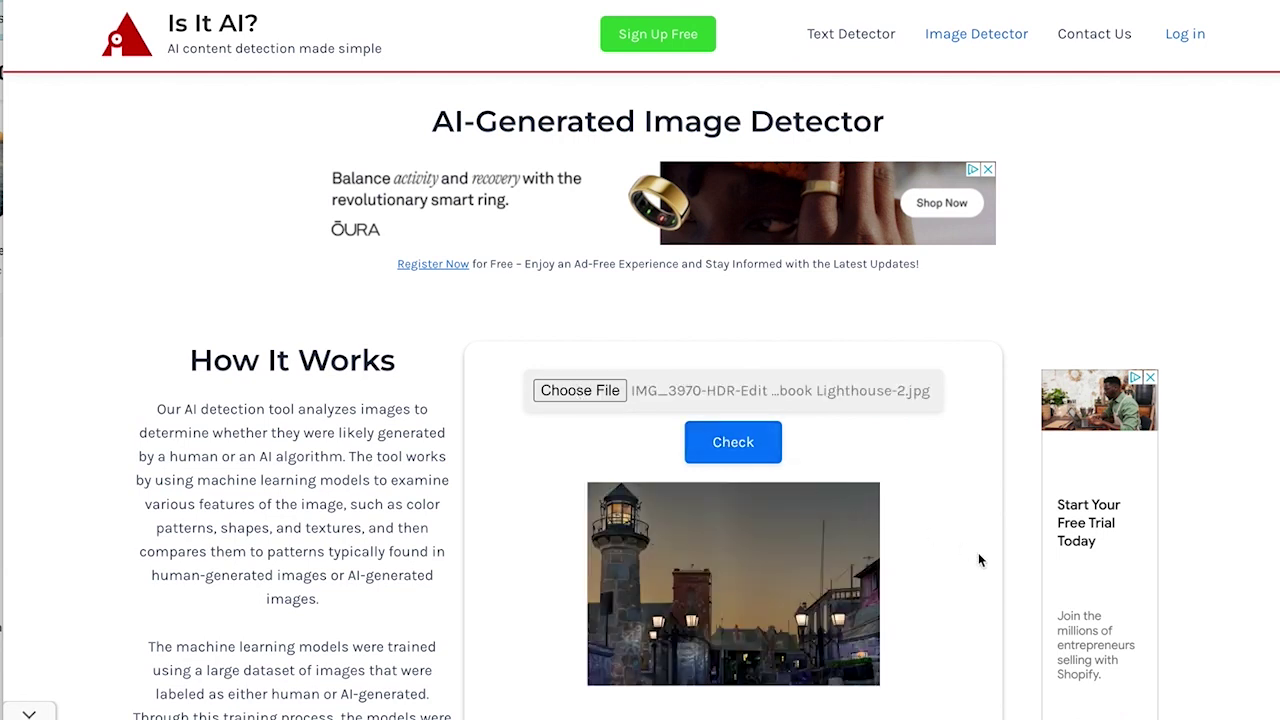
click(740, 448)
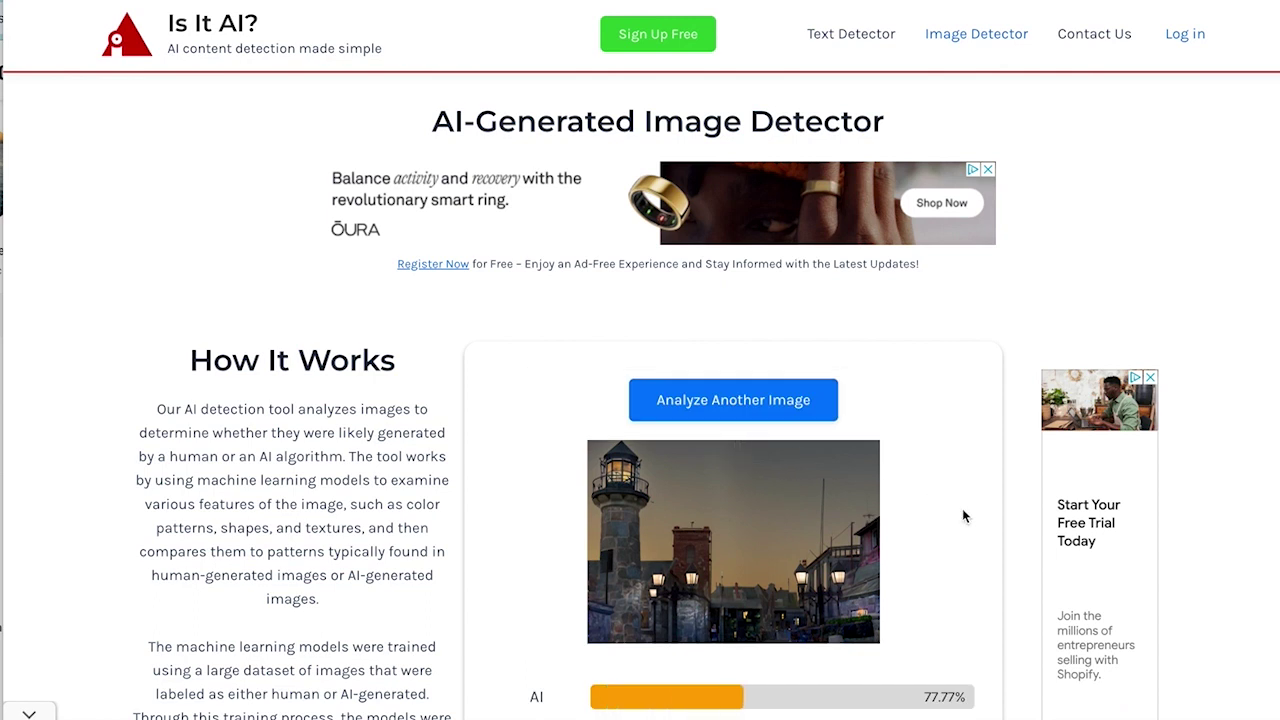
scroll(995, 533, down, 2)
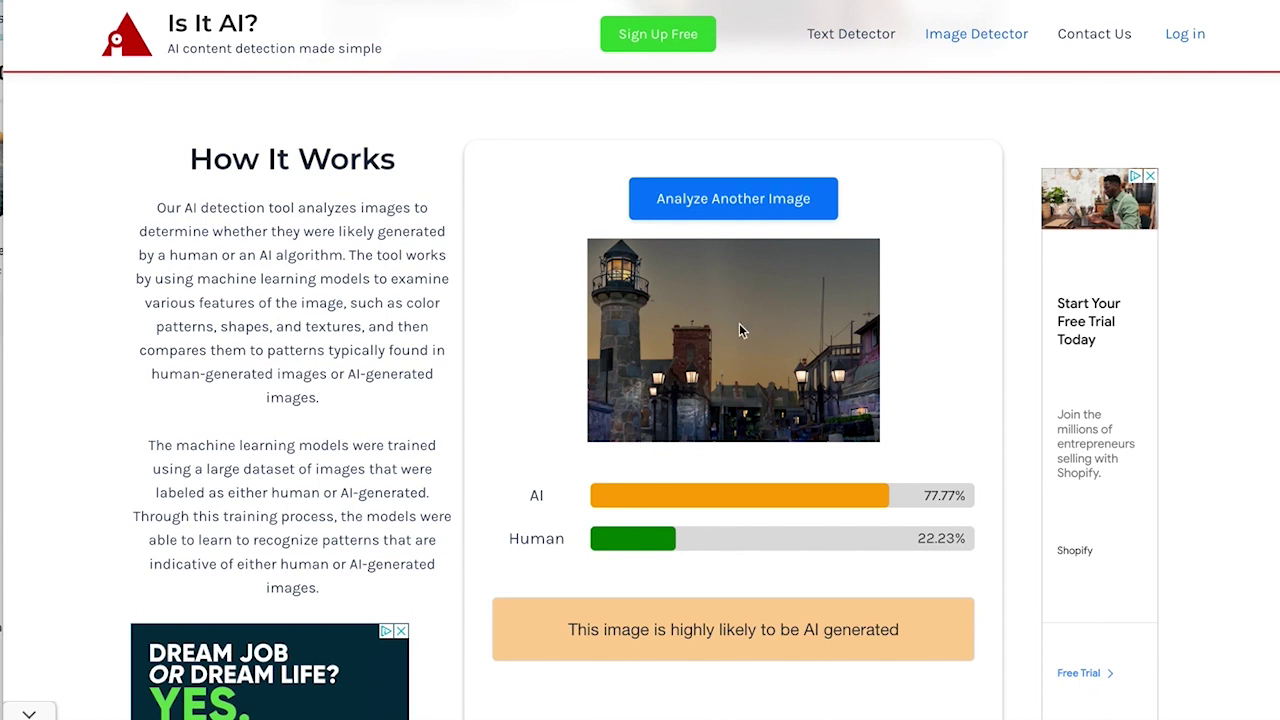
Step: Upload IMG_2152-HDR-Edit.jpg and check it: 82.74% AI, 17.26% Human
click(733, 203)
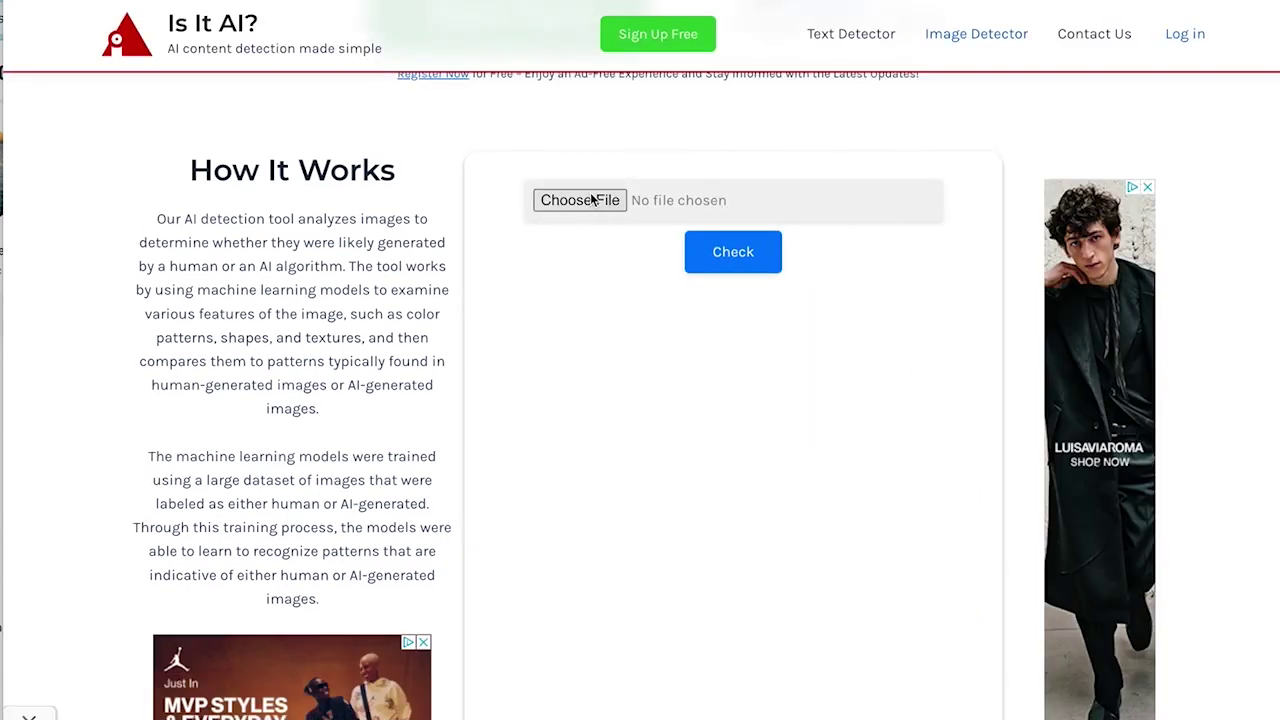
click(605, 200)
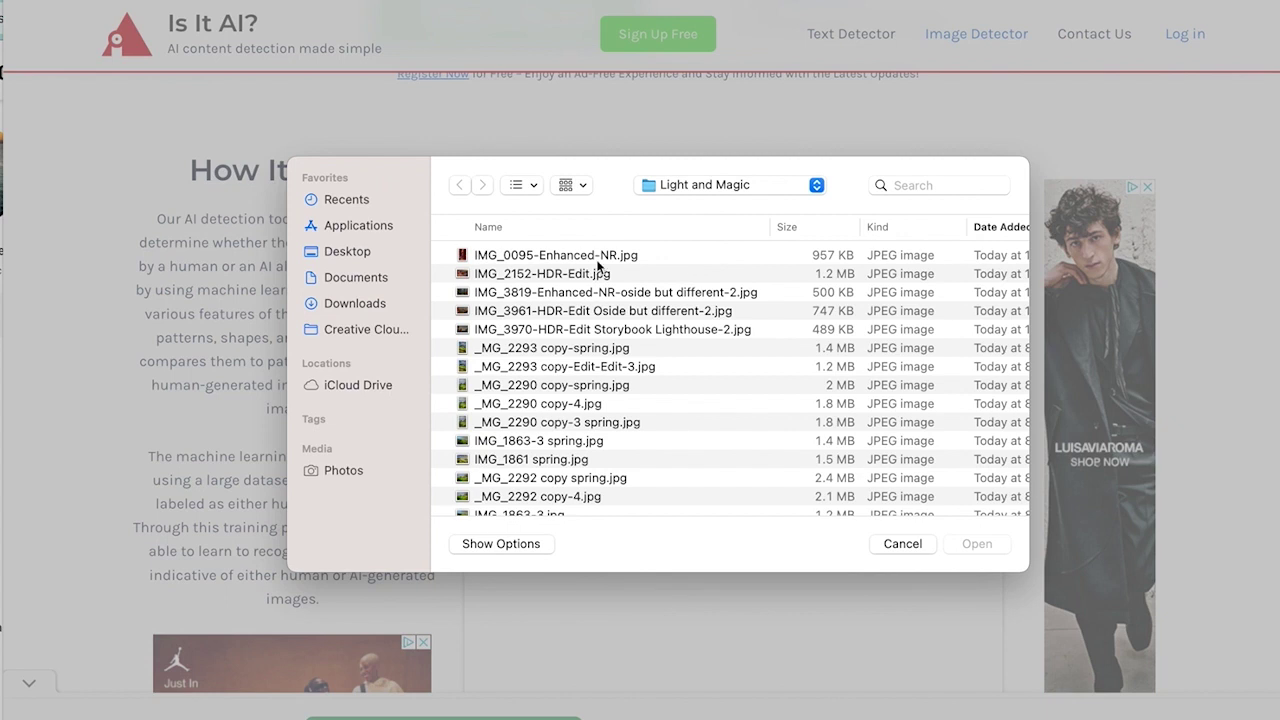
click(546, 276)
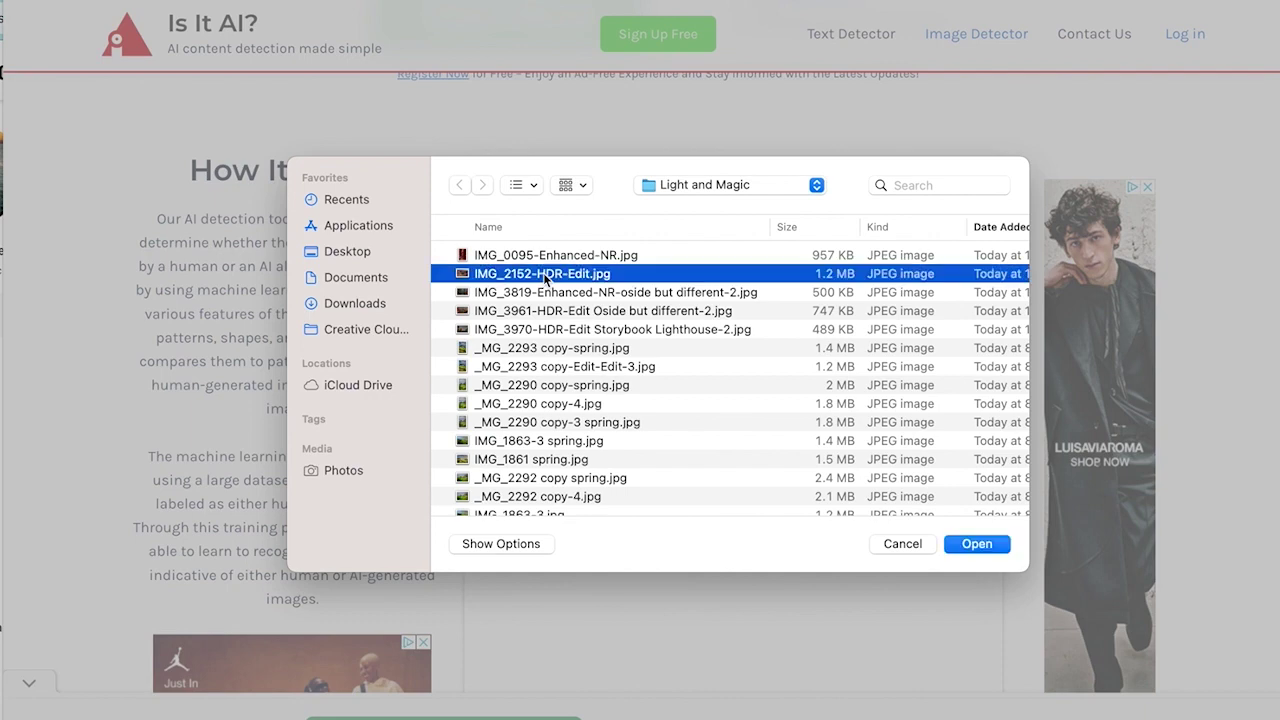
click(977, 545)
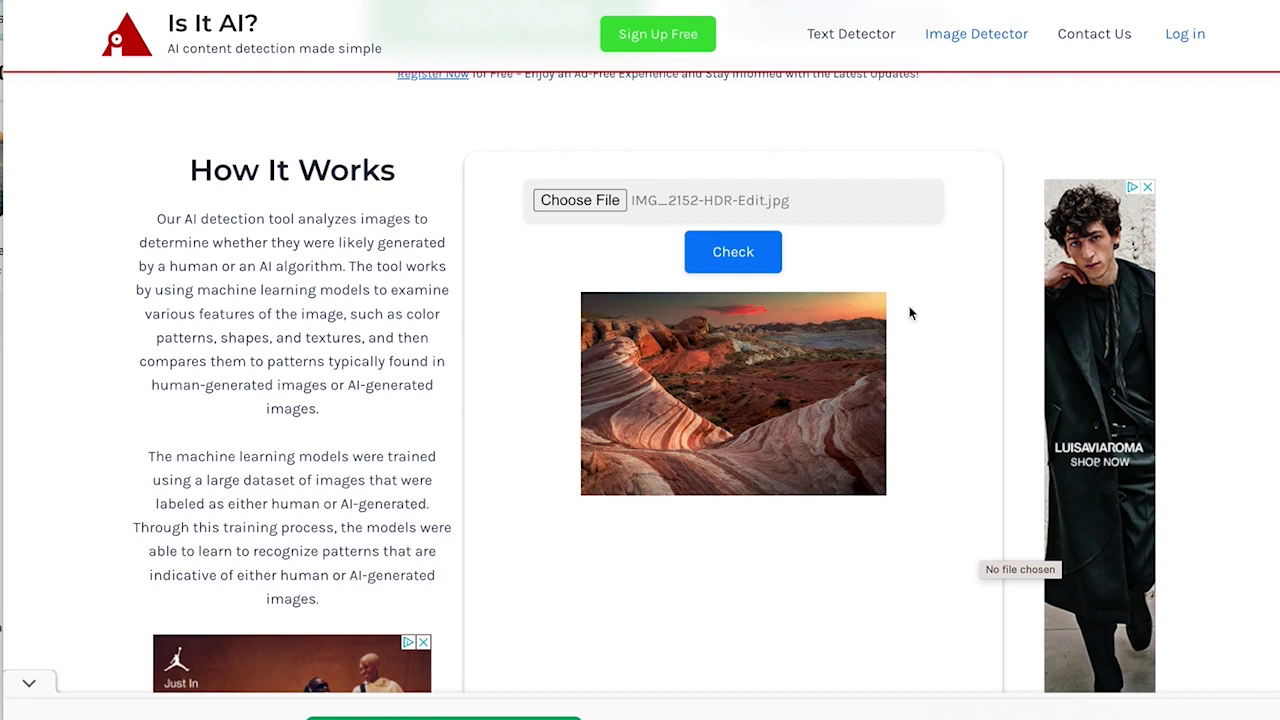
click(750, 262)
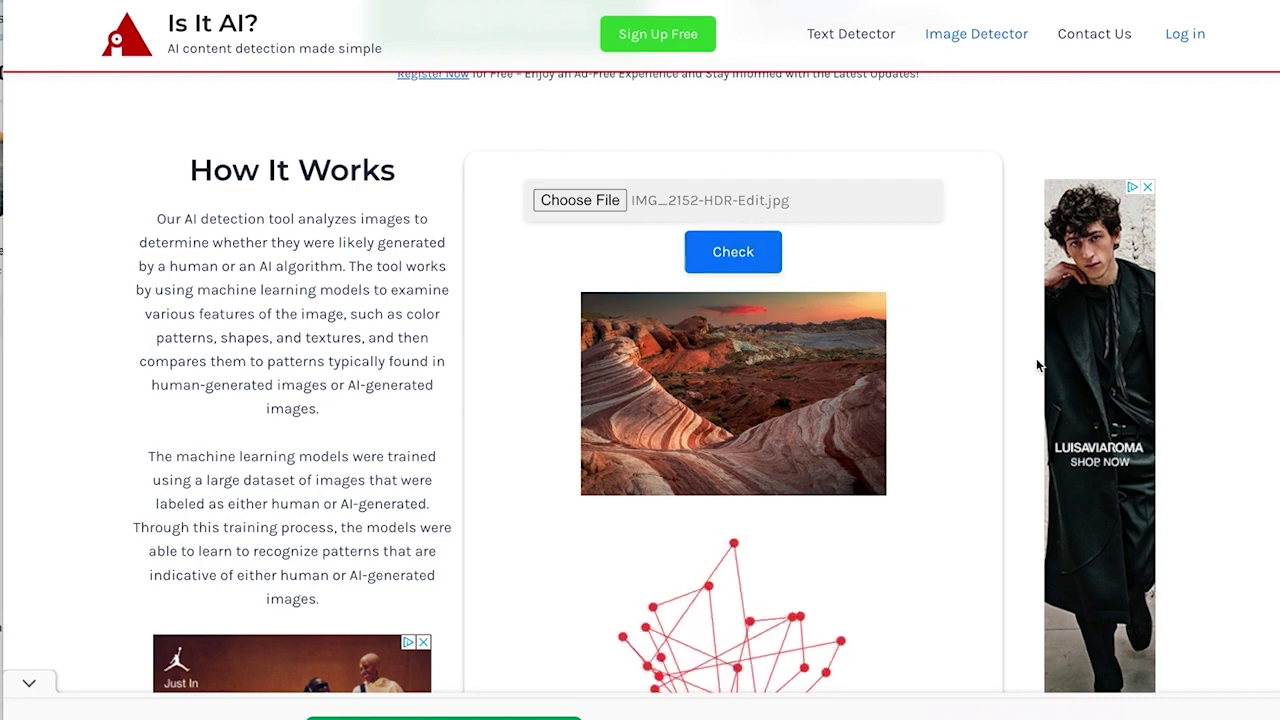
scroll(938, 440, down, 2)
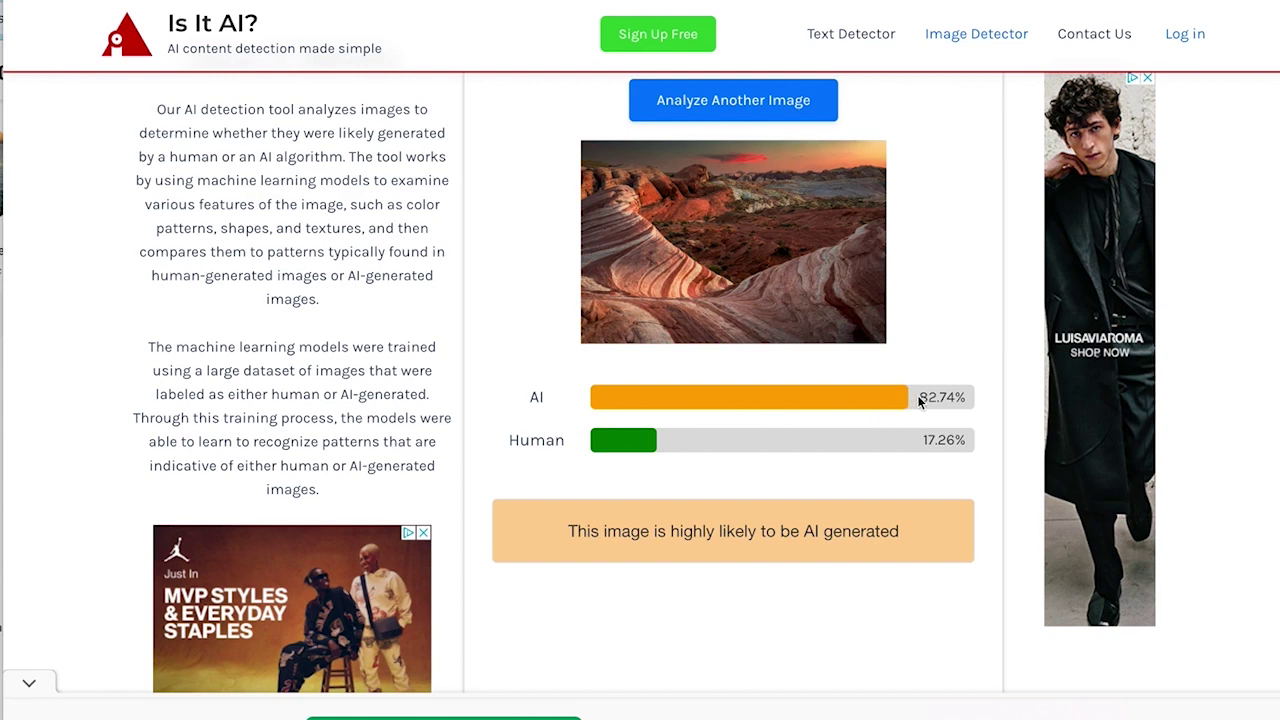
scroll(863, 408, up, 2)
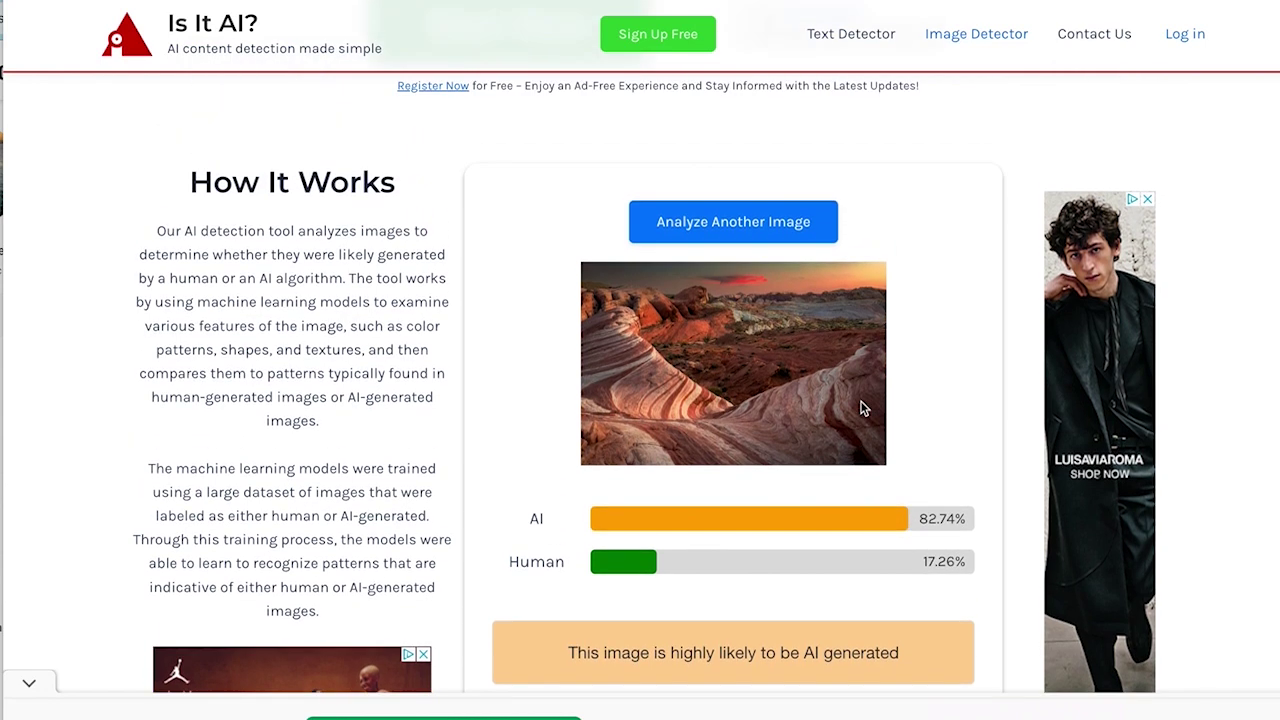
Step: Upload IMG_3961-HDR-Edit Oside but different-2.jpg and check it: 63.89% AI, somewhat likely AI-generated
click(714, 226)
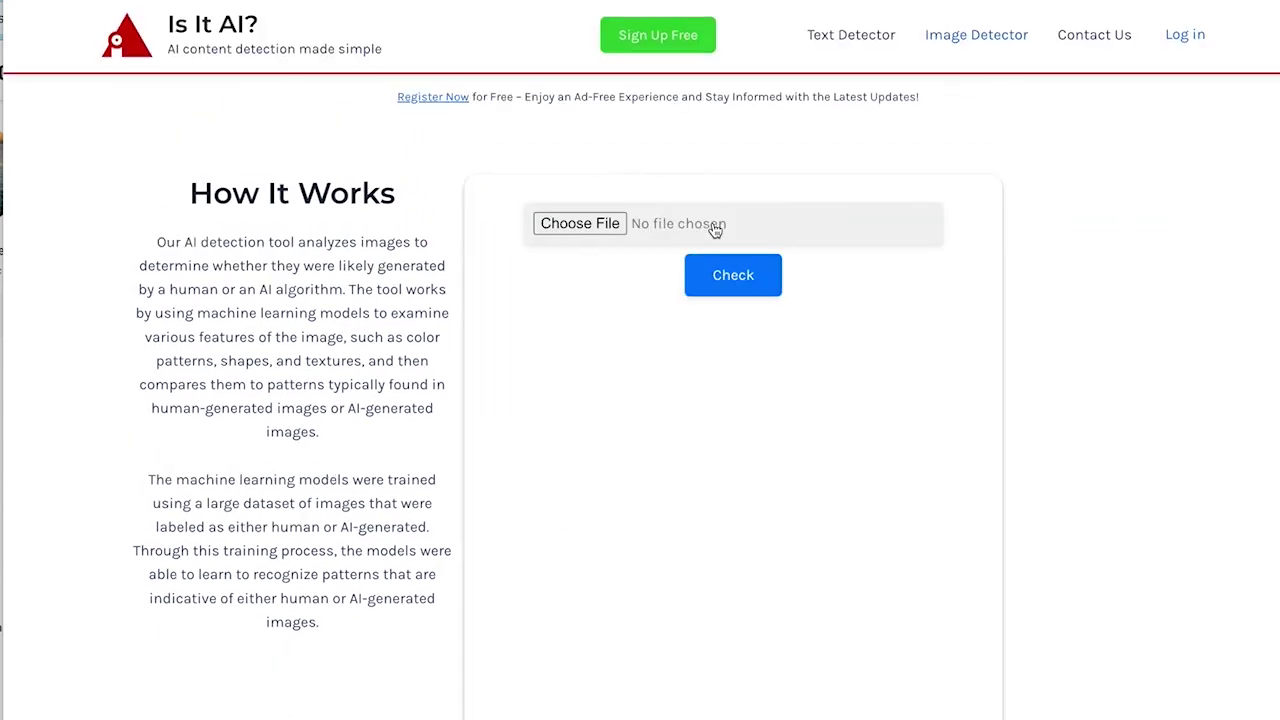
click(580, 222)
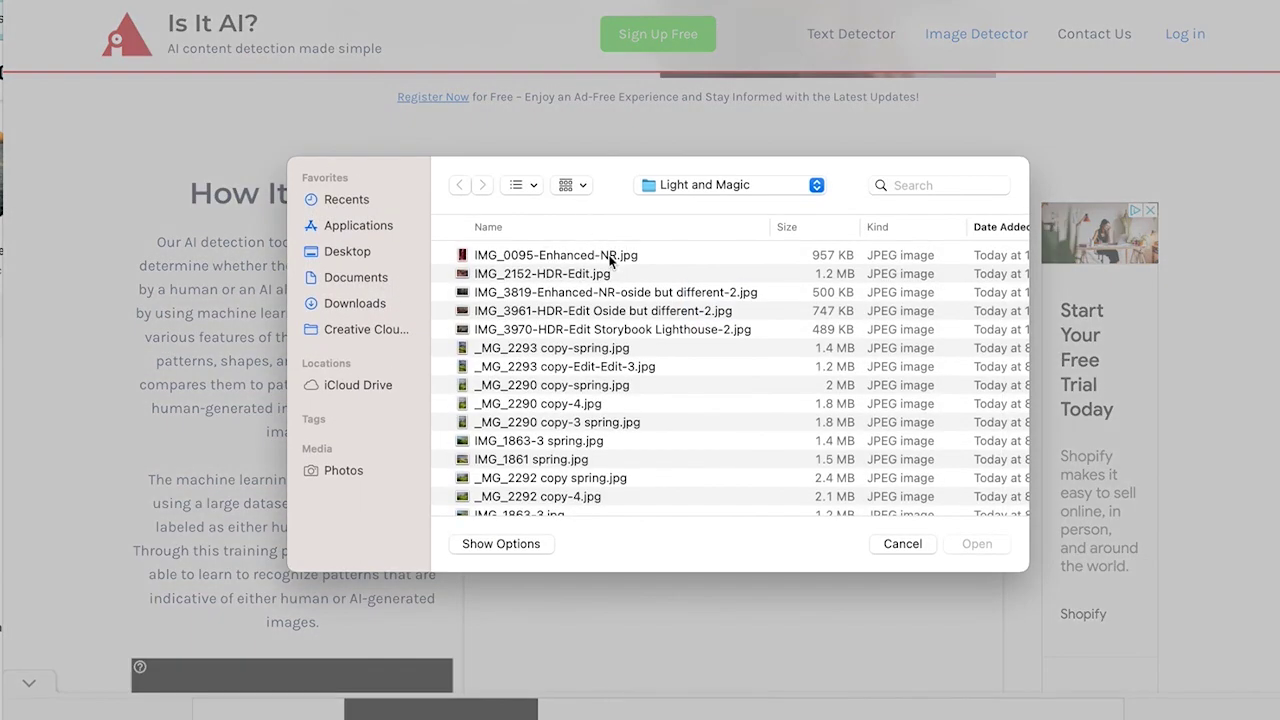
click(622, 312)
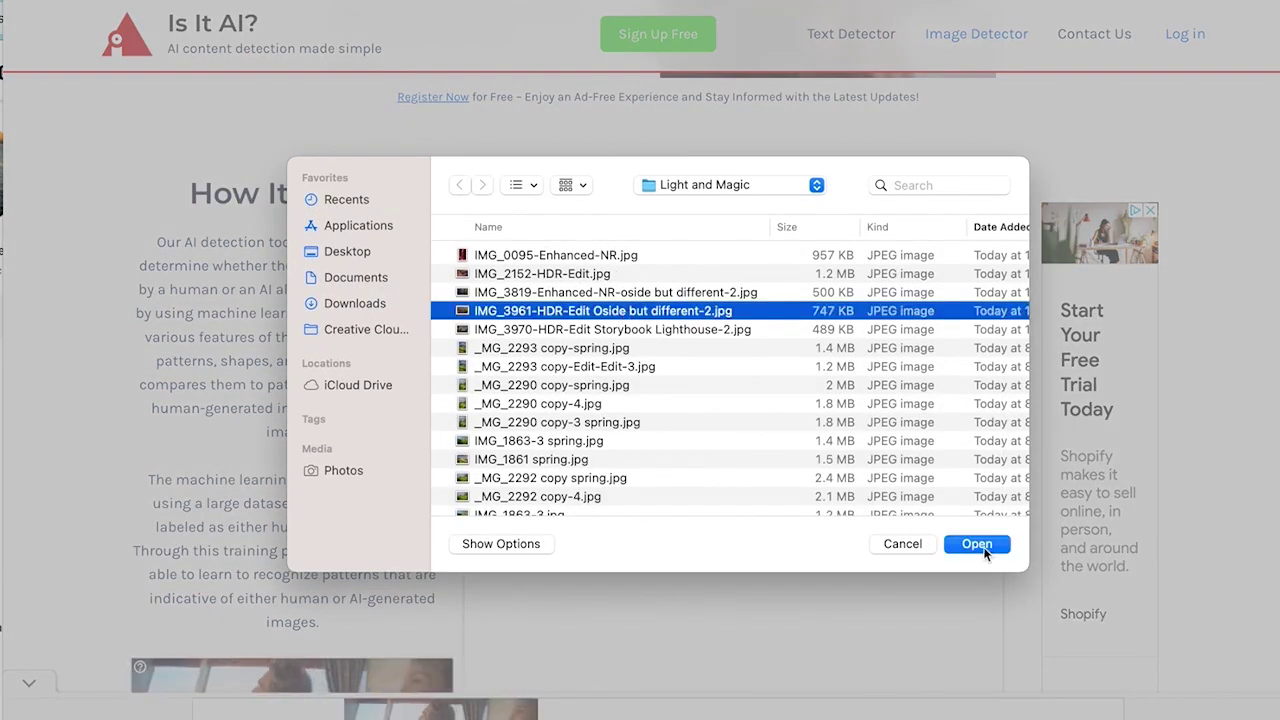
click(978, 545)
click(733, 277)
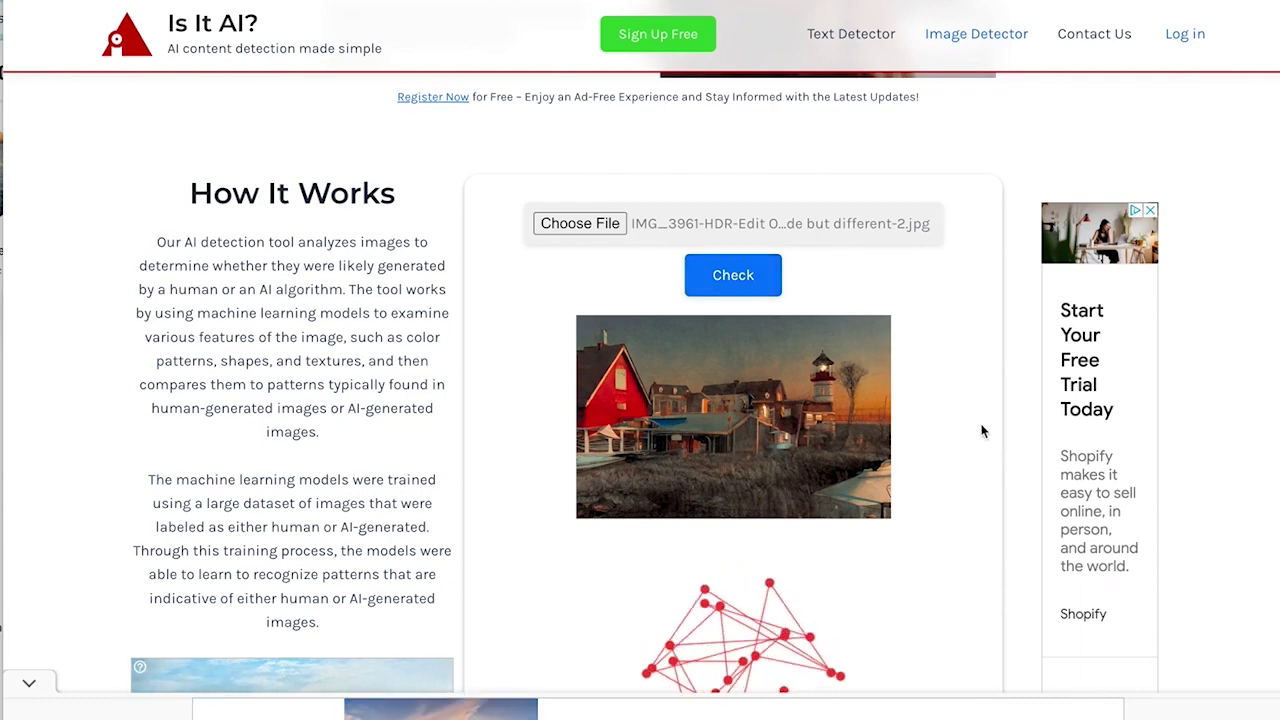
scroll(982, 431, down, 2)
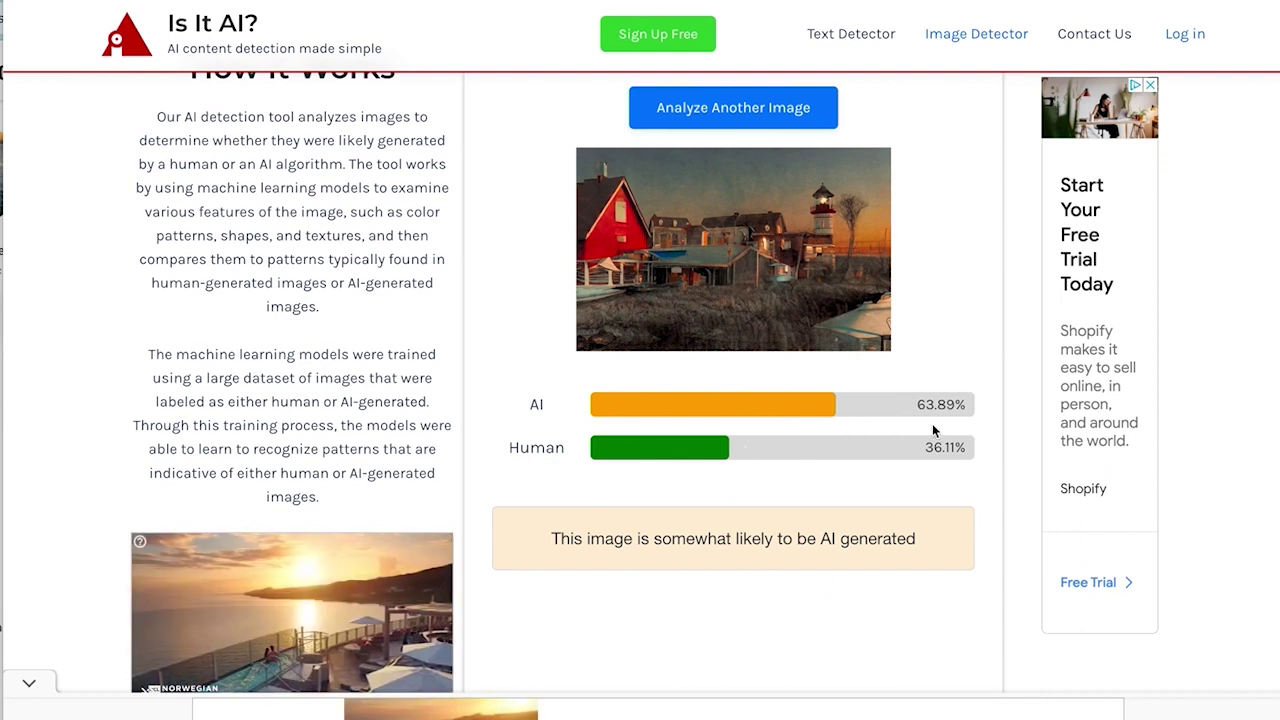
scroll(840, 340, up, 1)
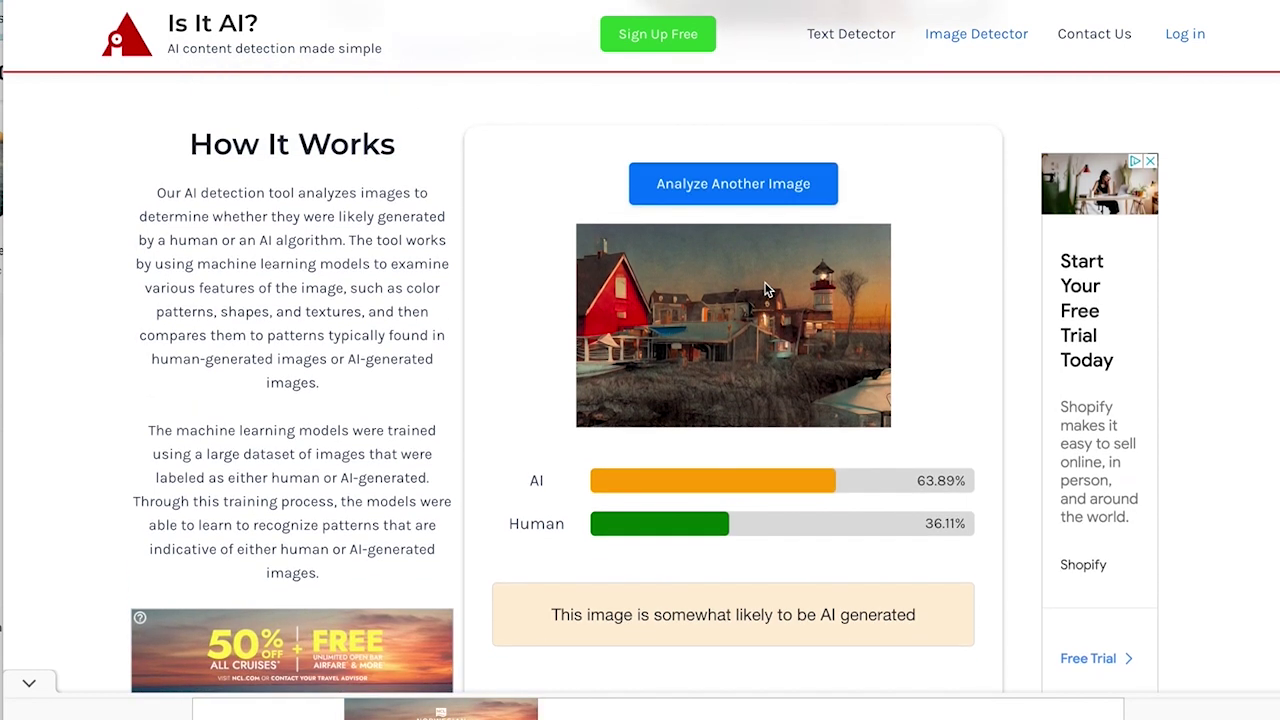